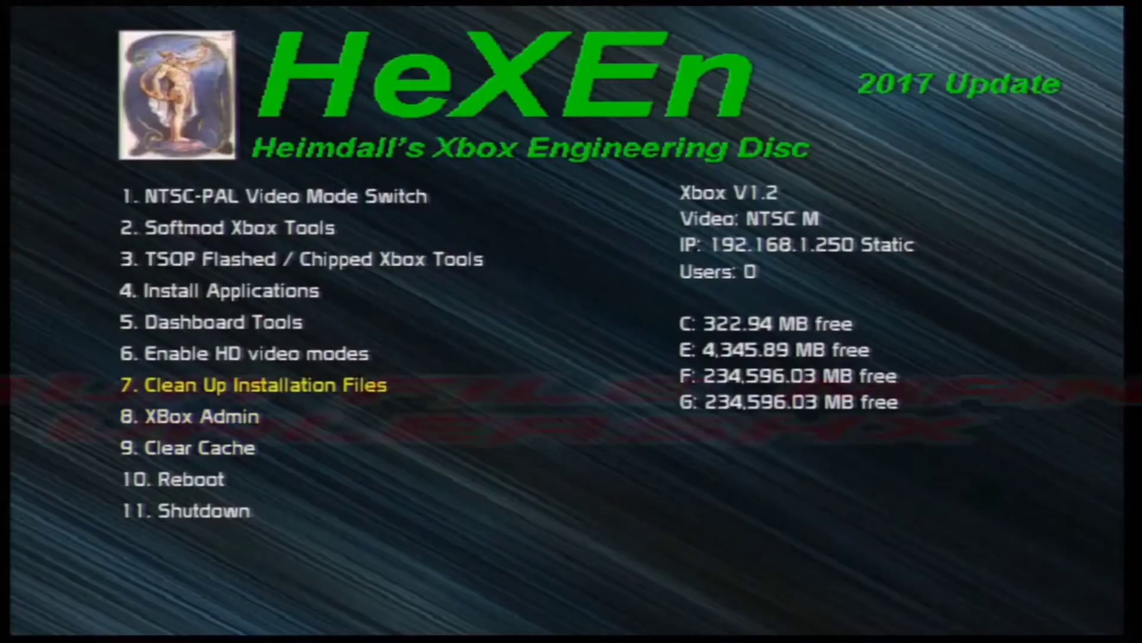
Step: Go to XBox Admin in HeXEn and open File Explorer, listing drives C through Z
key("Down")
key("Down")
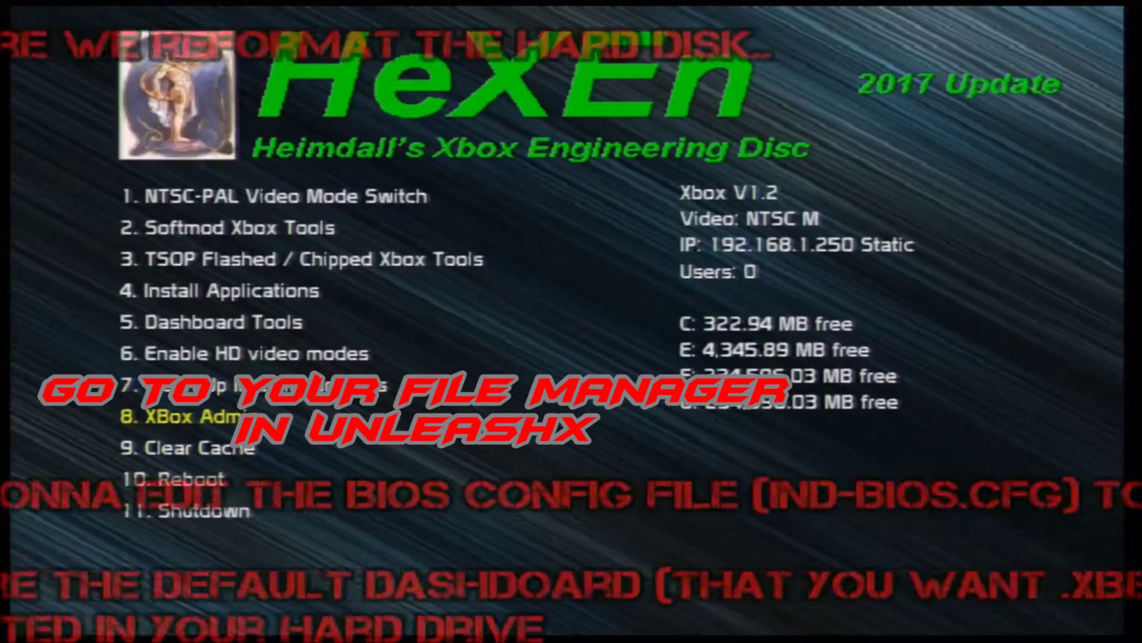
key("Up")
key("Escape")
key("Down")
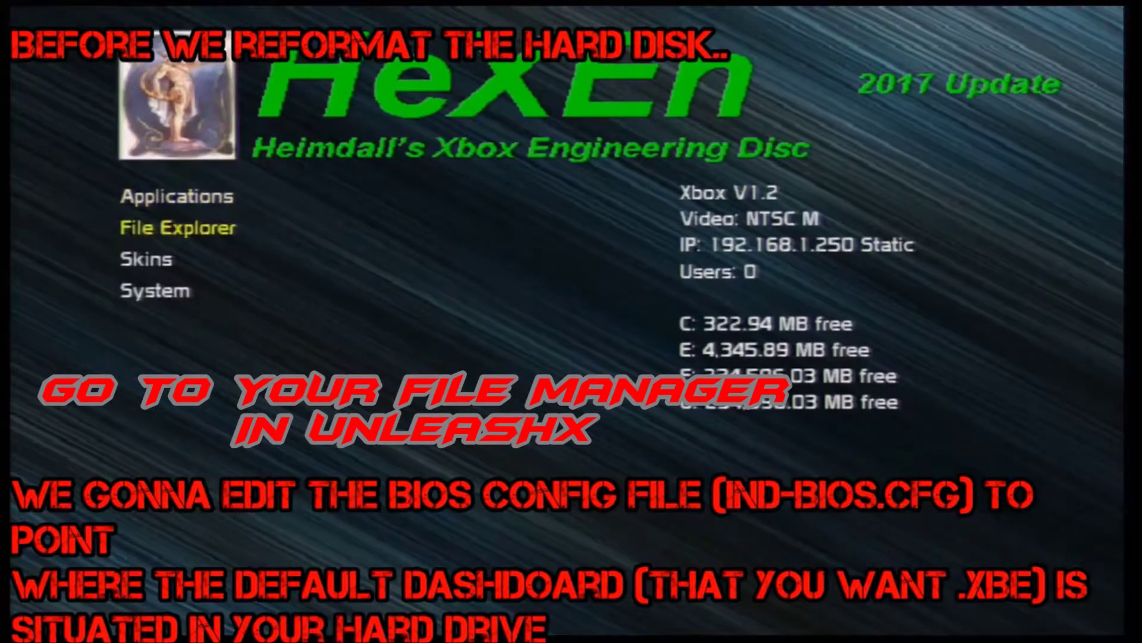
key("Return")
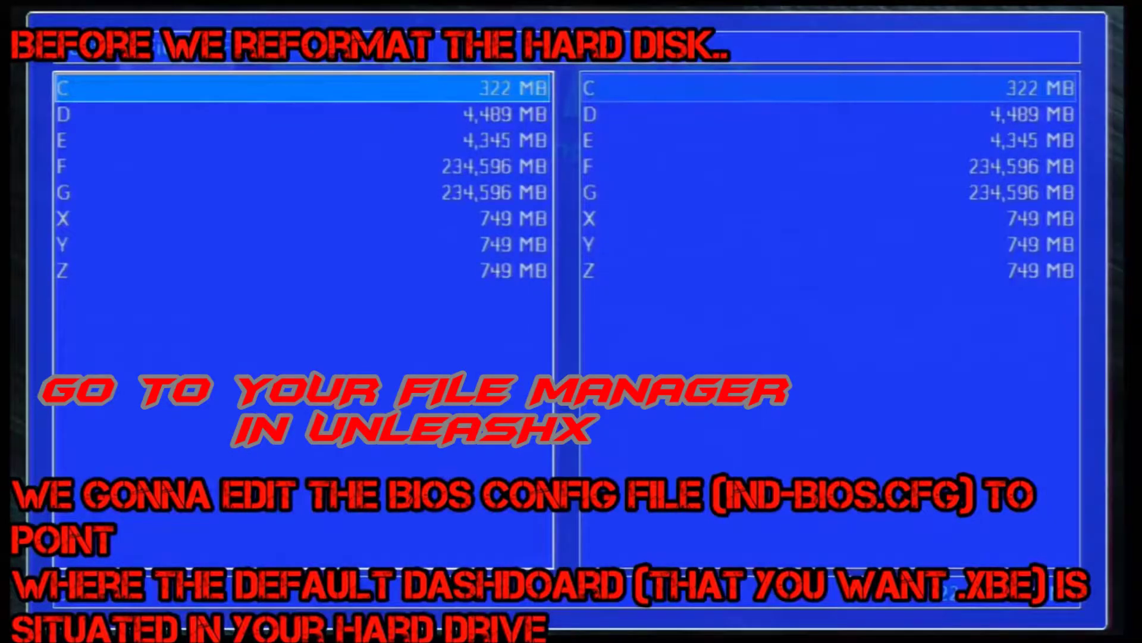
Step: Browse to drive C and highlight ind-bios.cfg in its file list
key("Down")
key("Down")
key("Down")
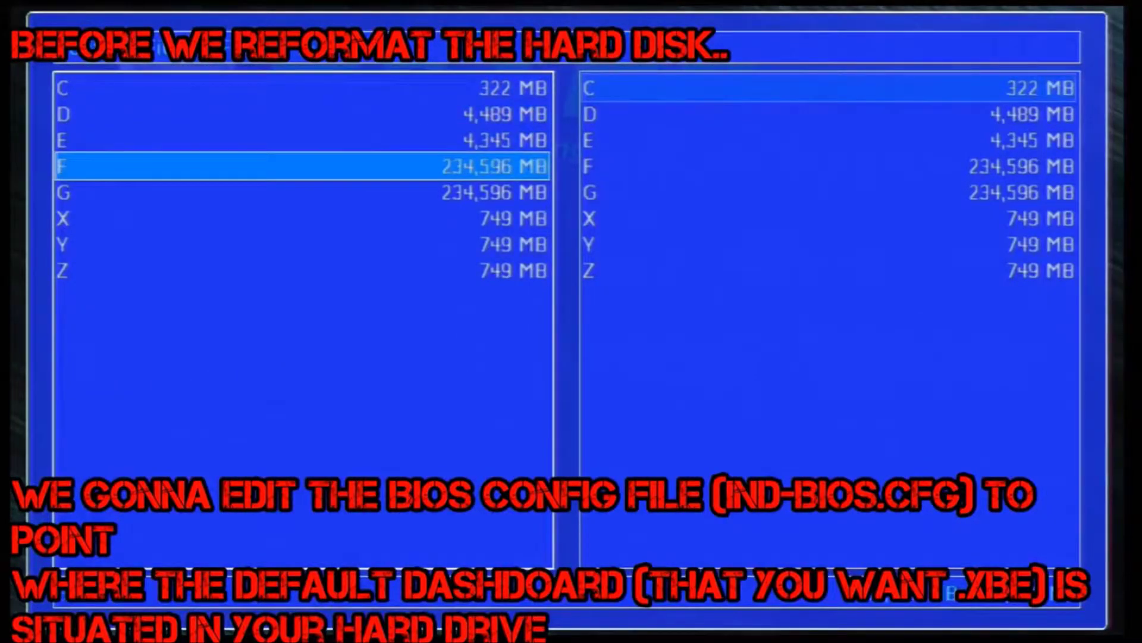
key("Up")
key("Return")
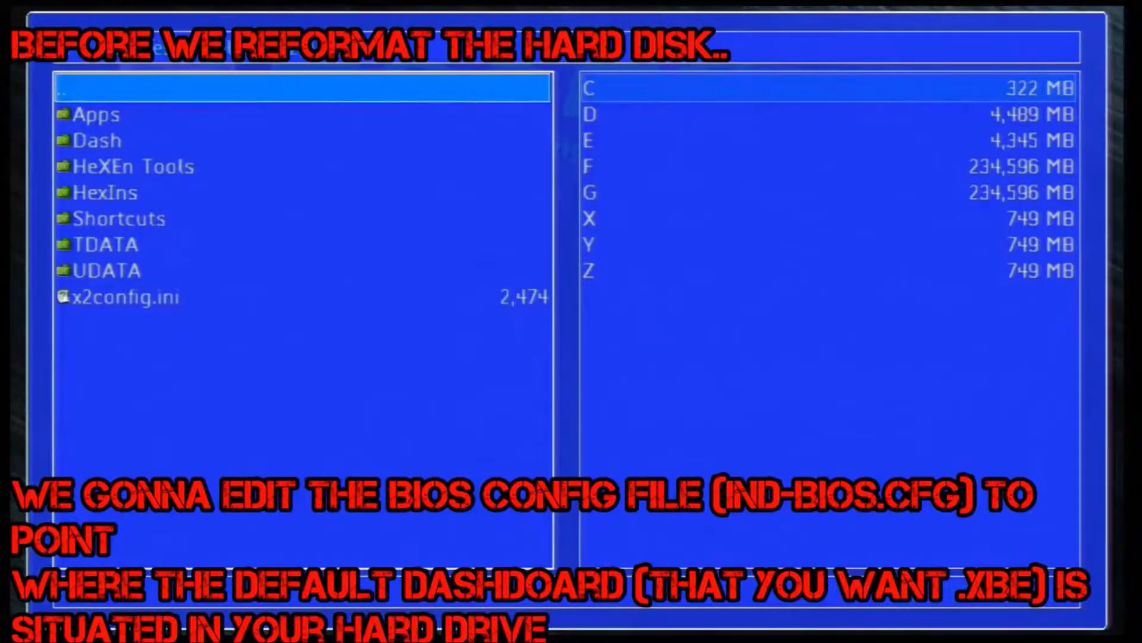
key("Return")
key("Up")
key("Up")
key("Return")
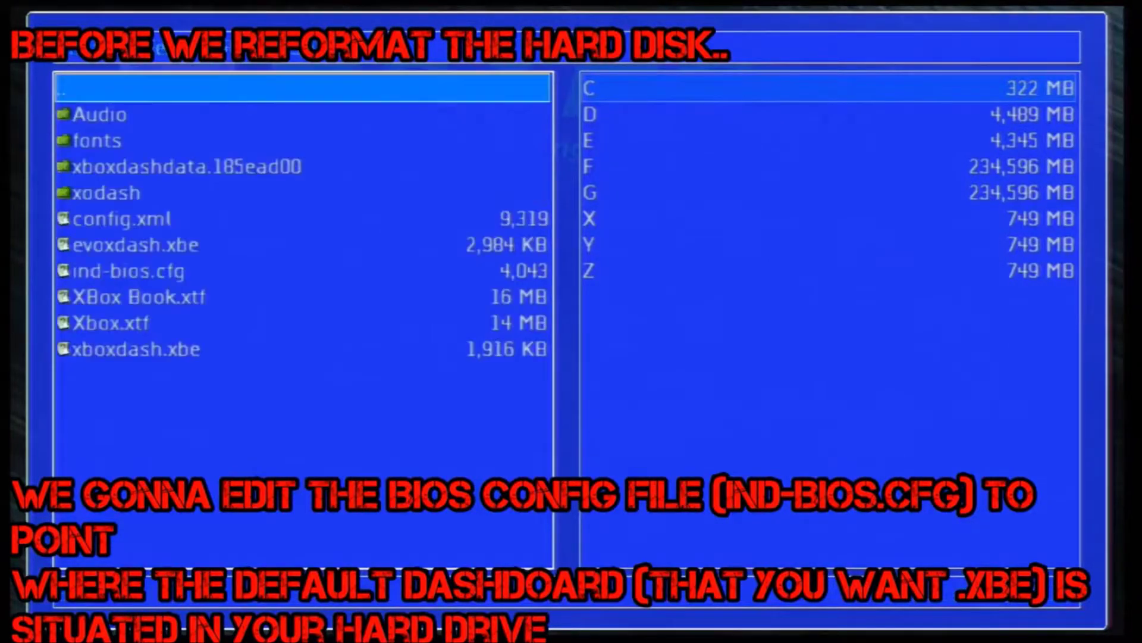
key("Down")
key("Down")
key("Down")
key("Down")
key("Down")
key("Down")
key("Down")
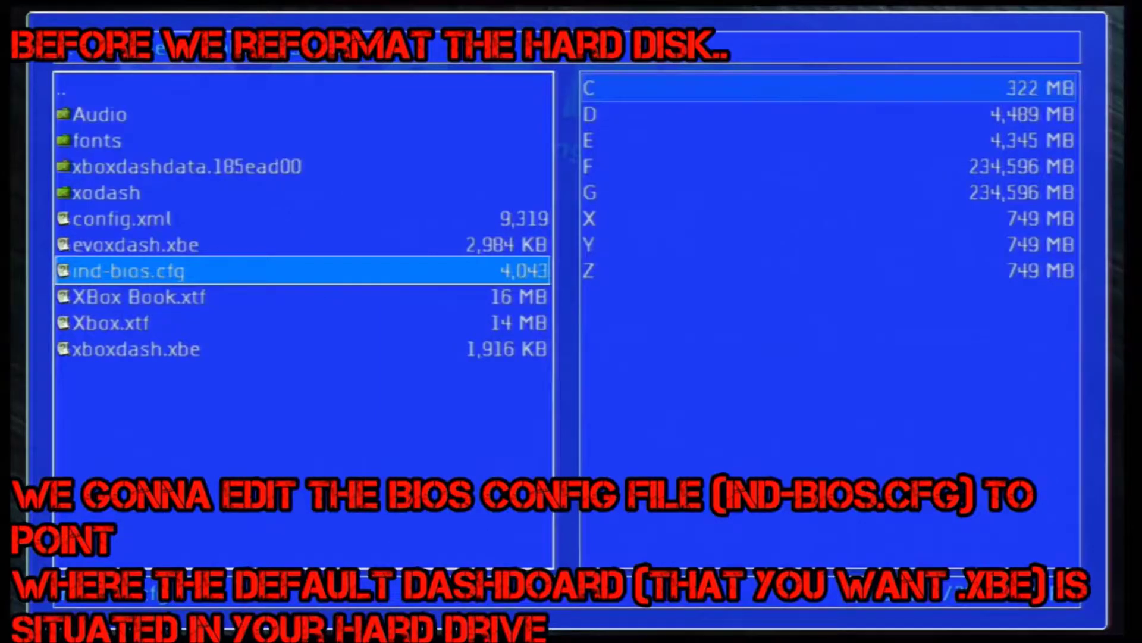
Step: Open ind-bios.cfg with the Text Editor from its action menu
key("Menu")
key("Up")
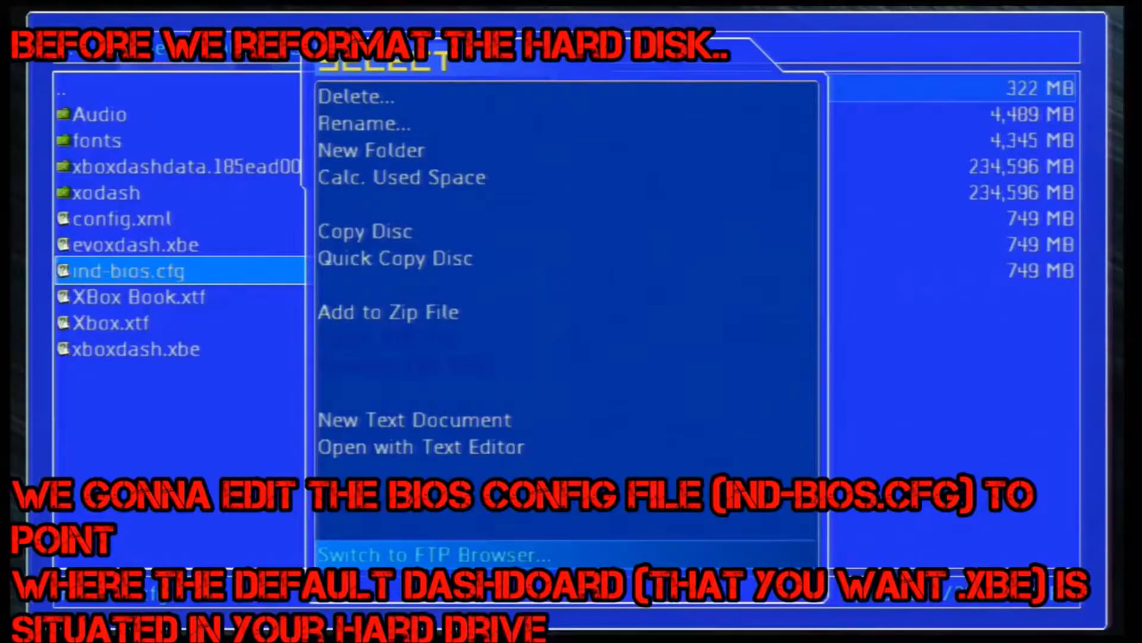
key("Up")
key("Up")
key("Down")
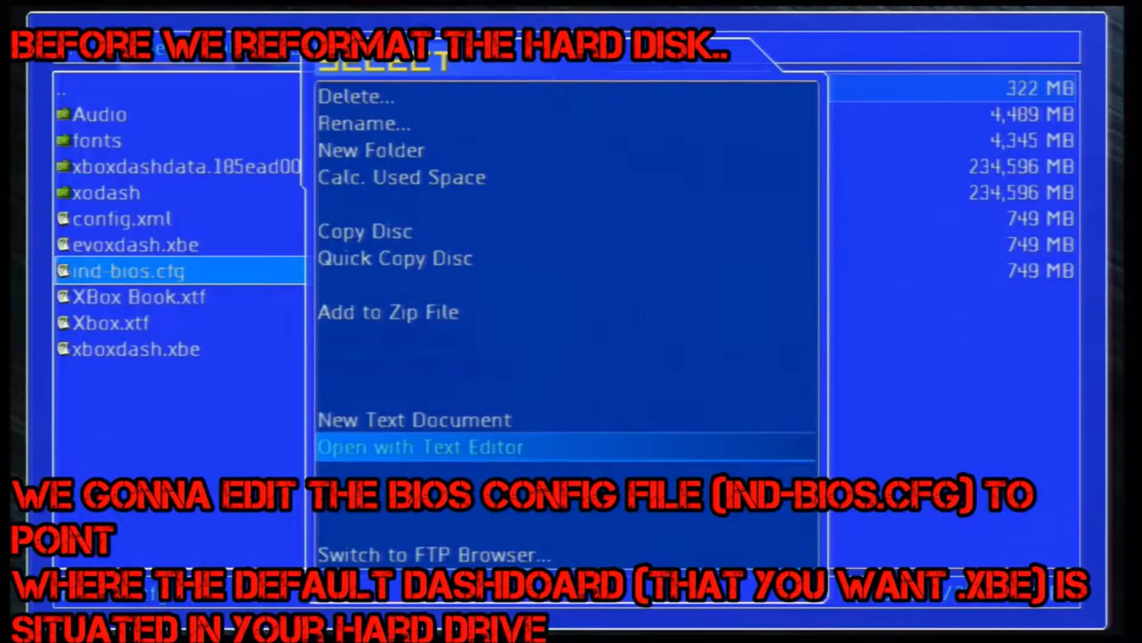
key("Return")
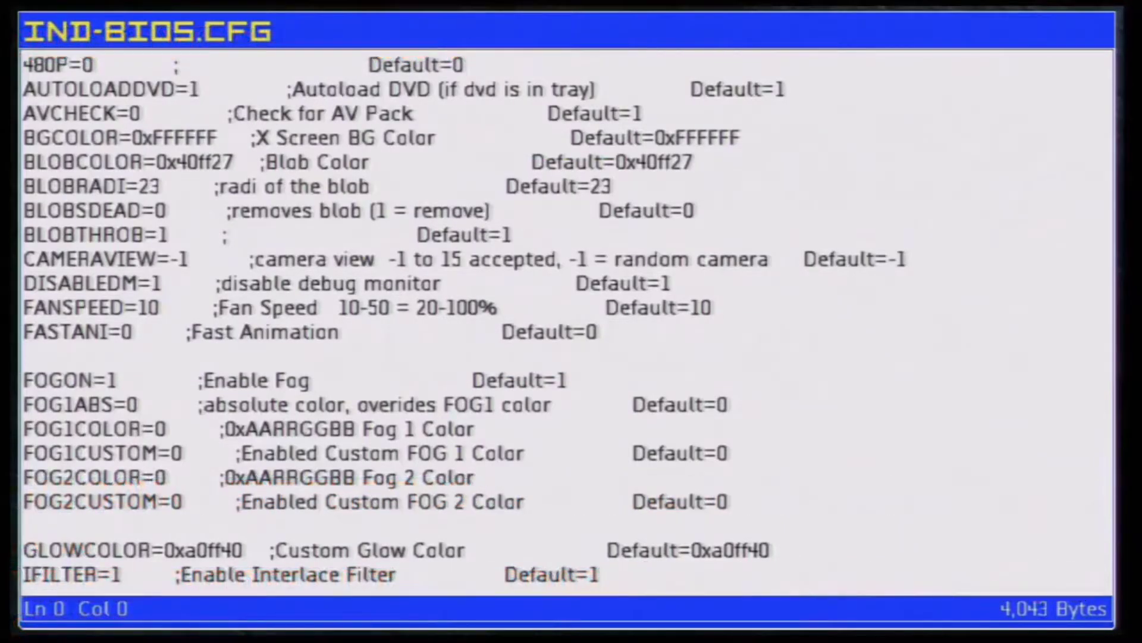
Step: Delete the 2 after Partition on the DASH1 line, leaving Partition\evoxdash.xbe
key("Down")
key("Down")
key("Down")
key("Down")
key("Down")
key("Down")
key("Down")
key("Down")
key("Down")
key("Down")
key("Down")
key("Down")
key("Down")
key("Down")
key("Down")
key("Down")
key("Down")
key("Down")
key("Down")
key("Down")
key("Down")
key("Down")
key("Down")
key("Down")
key("Down")
key("Down")
key("Down")
key("Down")
key("Down")
key("Down")
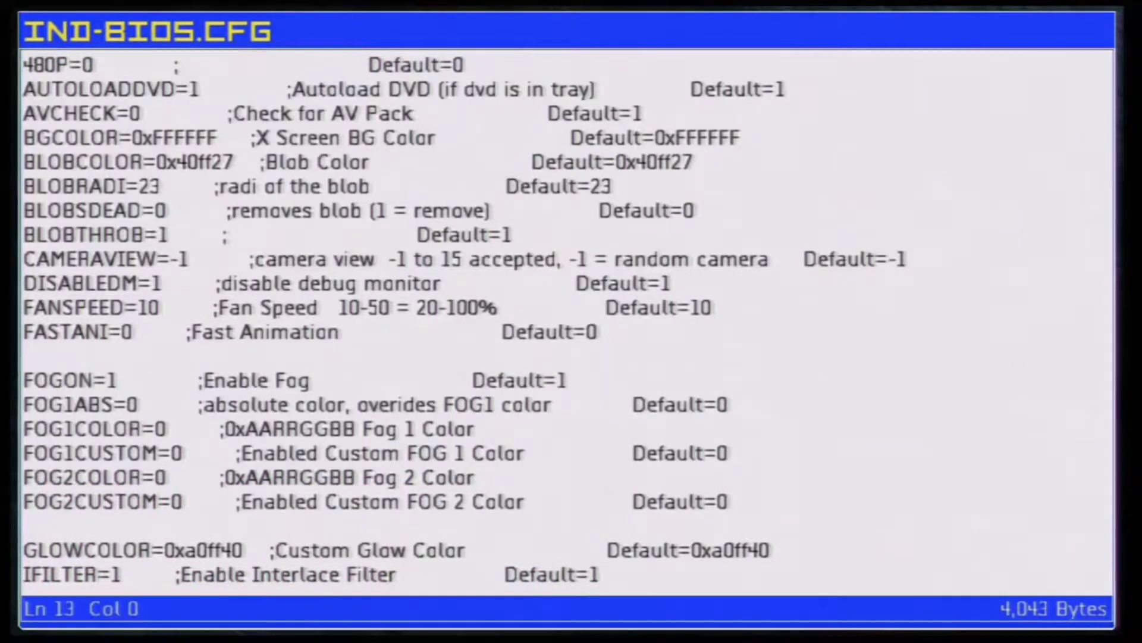
key("Down")
key("Down")
key("Down")
key("Down")
key("Down")
key("Down")
key("Down")
key("Down")
key("Down")
key("Down")
key("Down")
key("Down")
key("Down")
key("Down")
key("Down")
key("Down")
key("Down")
key("Down")
key("Down")
key("Down")
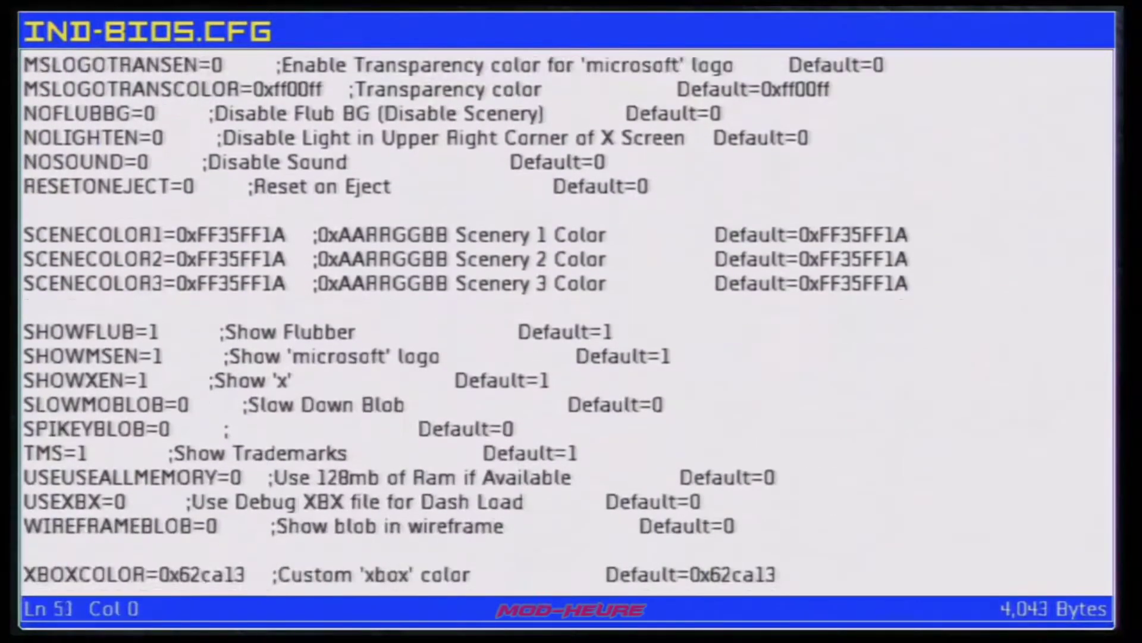
key("Up")
key("Up")
key("Up")
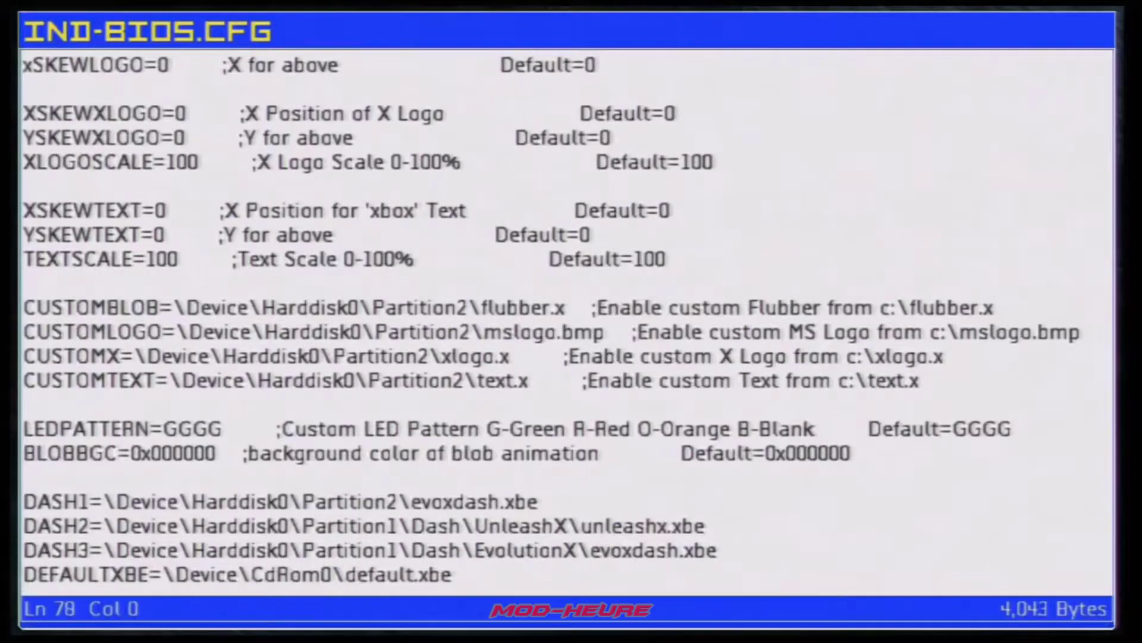
key("Right")
key("Right")
key("Right")
key("Right")
key("Right")
key("Right")
key("Right")
key("Down")
key("Down")
key("Down")
key("Up")
key("Up")
key("Up")
key("Right")
key("Right")
key("Right")
key("Right")
key("Right")
key("Right")
key("Right")
key("Right")
key("Right")
key("Right")
key("Right")
key("Right")
key("Right")
key("Right")
key("Right")
key("Right")
key("Right")
key("Right")
key("Right")
key("Right")
key("Right")
key("Right")
key("Right")
key("Right")
key("Right")
key("Right")
key("Right")
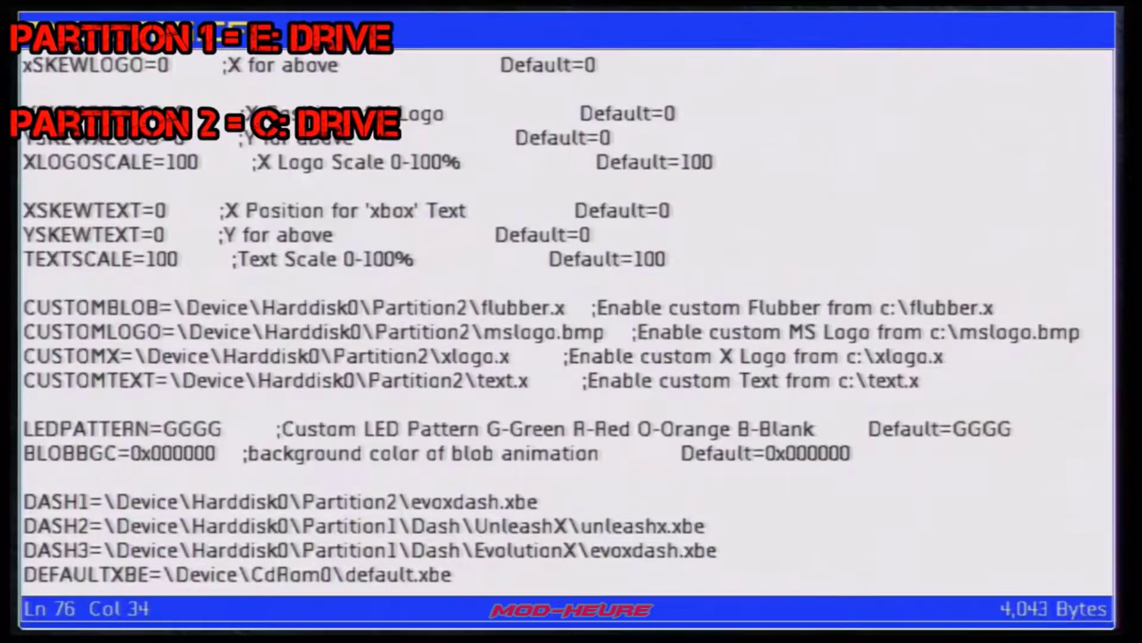
key("Down")
key("Up")
key("Down")
key("Up")
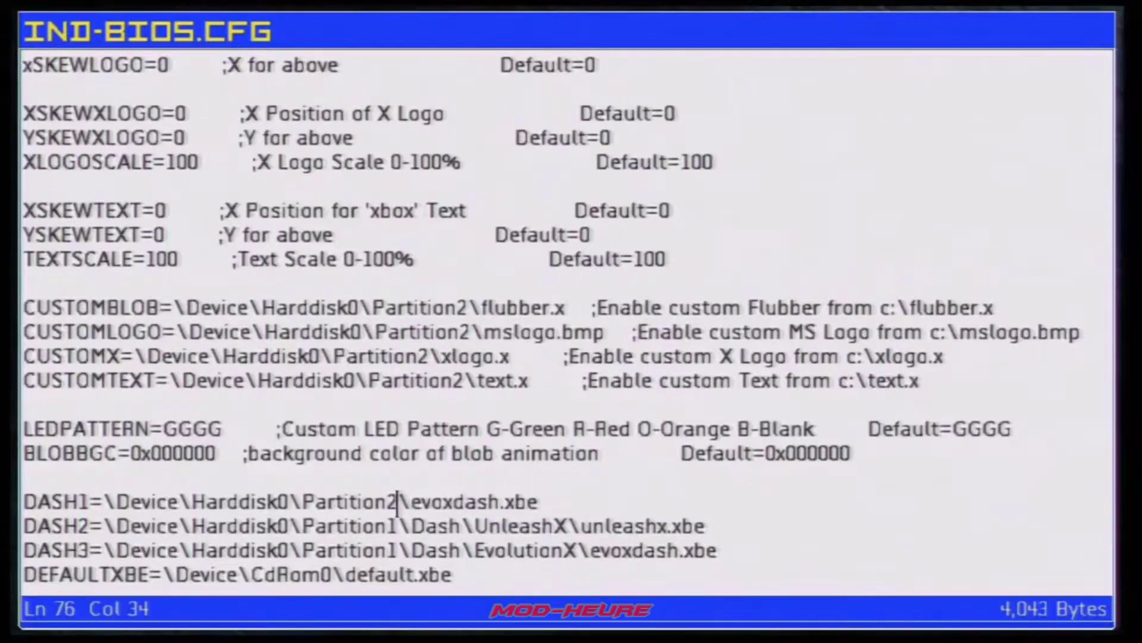
key("BackSpace")
Step: Bring up the on-screen keyboard and put the caret after Partition on DASH1 to enter 1
key("Return")
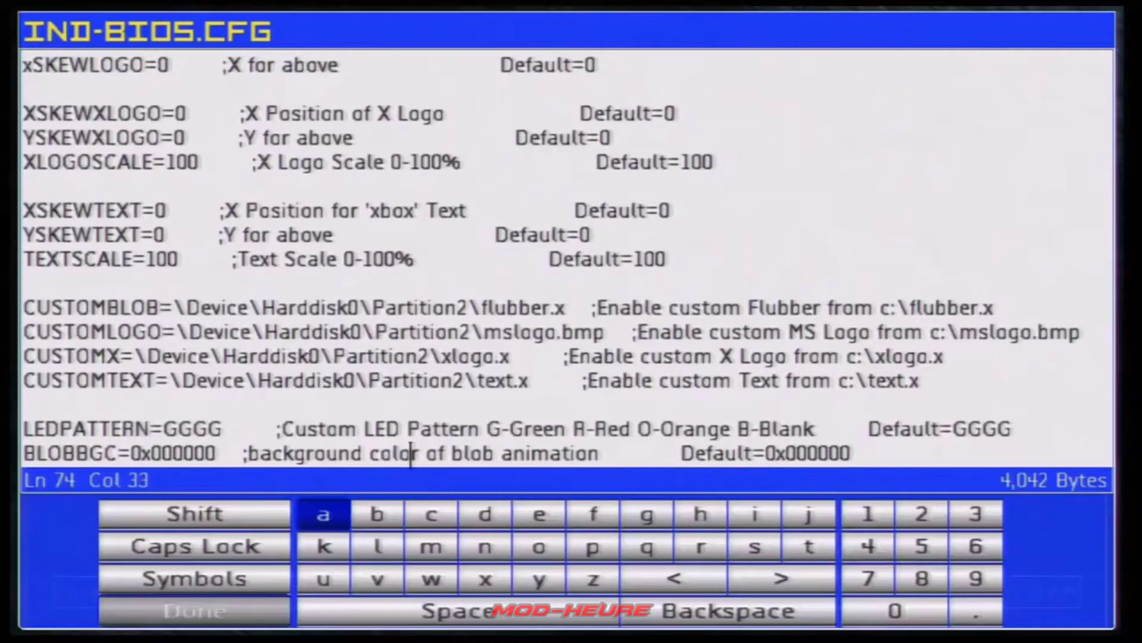
key("Down")
key("Down")
key("Down")
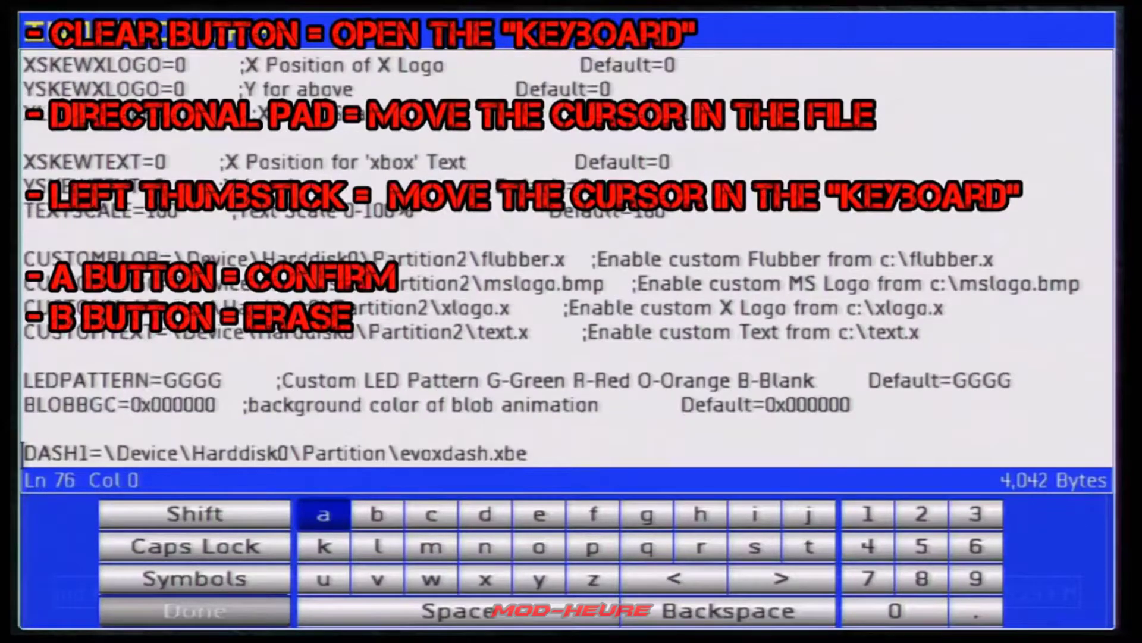
key("Up")
key("Right")
key("Right")
key("Right")
key("Right")
key("Right")
key("Right")
key("Right")
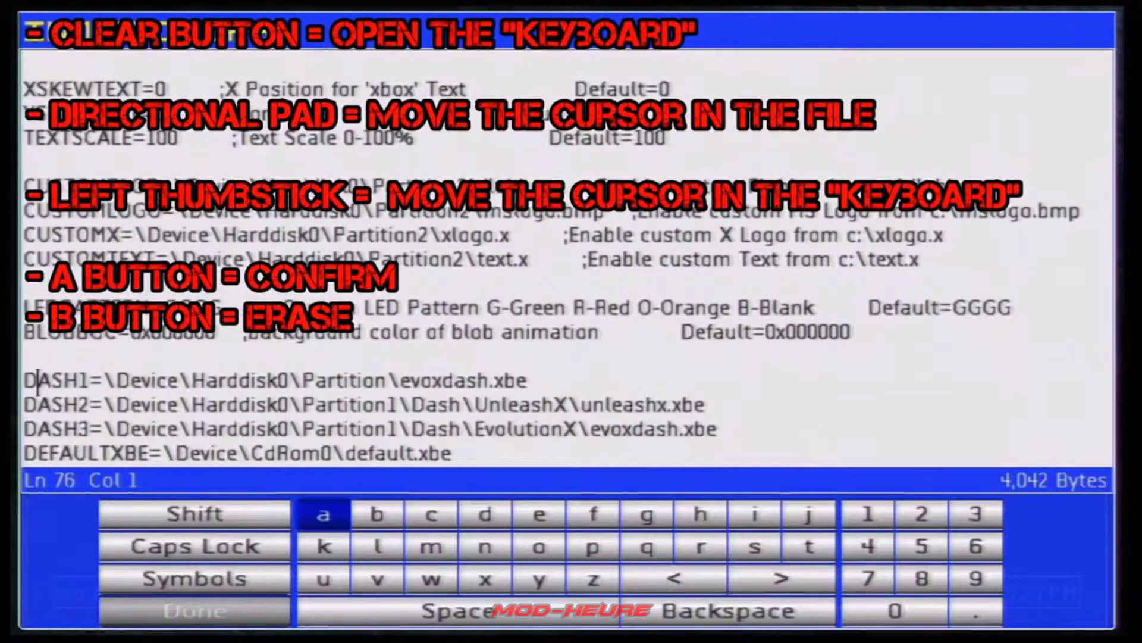
key("Right")
key("Right")
key("Right")
key("Right")
key("Right")
key("Right")
key("Right")
key("Right")
key("Right")
key("Right")
key("Right")
key("Right")
key("Right")
key("Right")
key("Right")
key("Right")
key("Right")
key("Right")
key("Right")
key("Right")
key("Right")
key("Right")
key("Right")
key("Right")
key("Right")
key("Right")
key("Right")
key("Right")
key("Right")
key("Right")
key("Right")
key("Right")
key("Right")
key("Right")
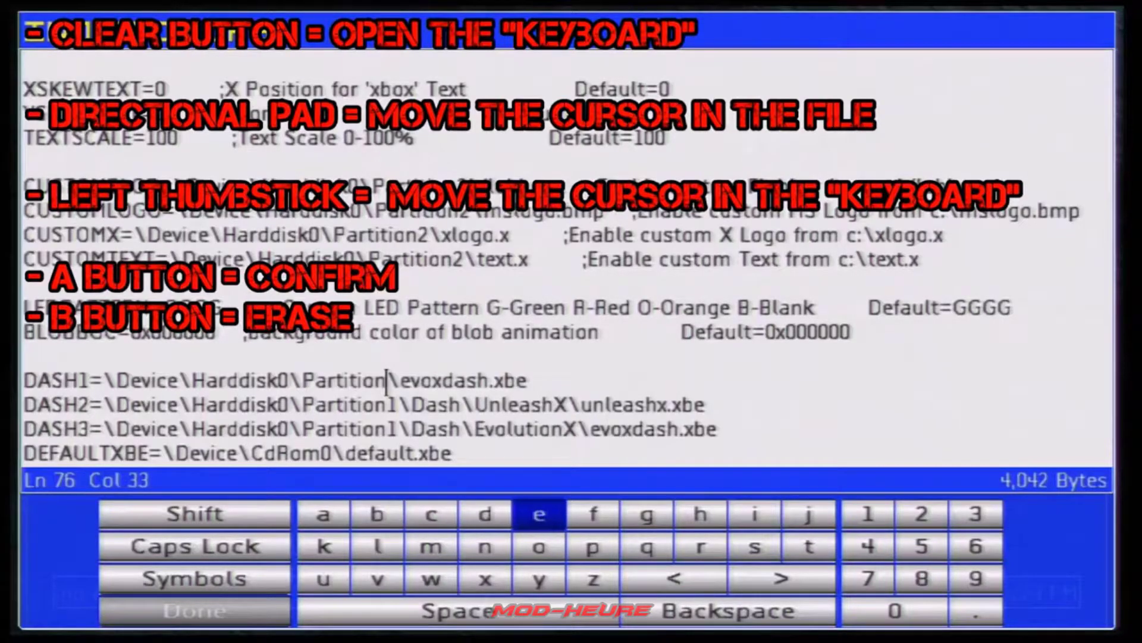
key("Right")
key("Right")
key("Right")
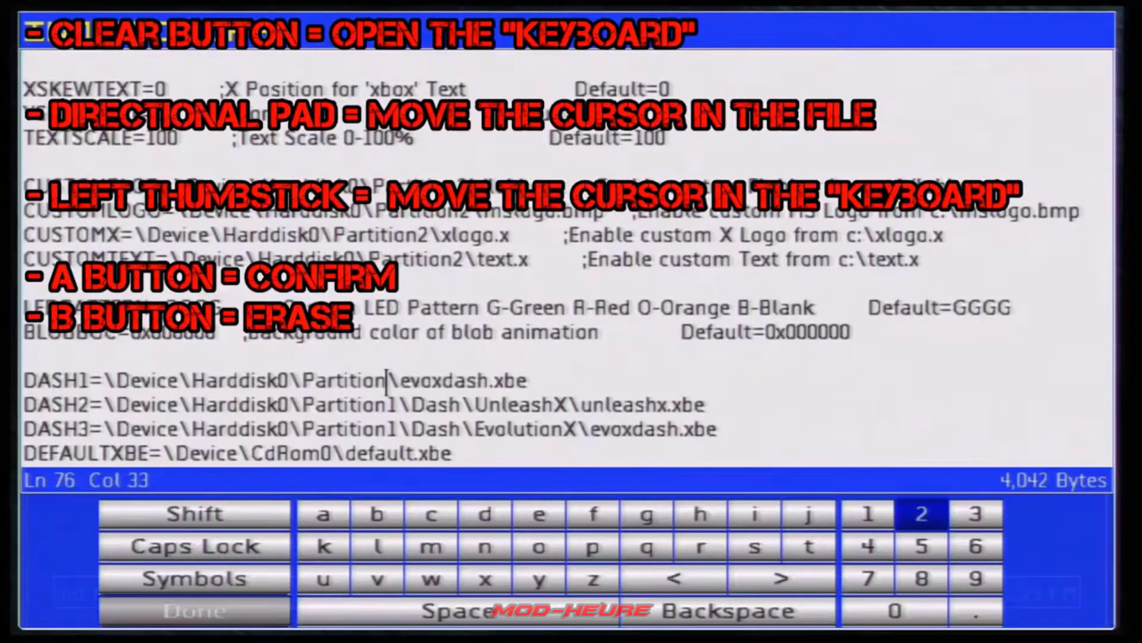
key("Left")
key("Down")
key("Up")
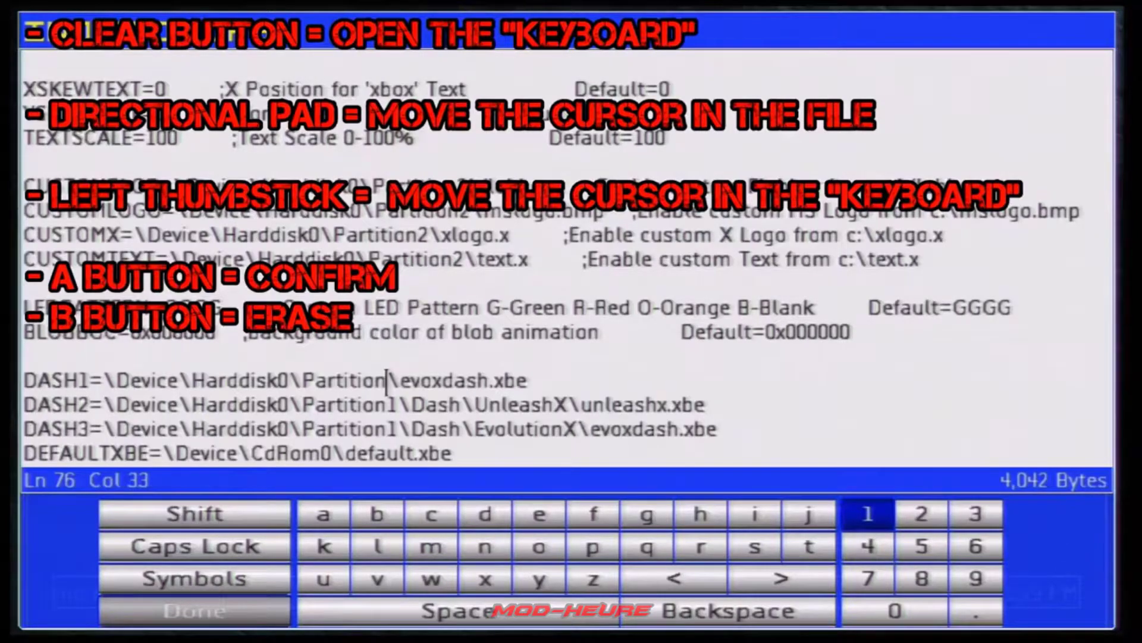
type("1")
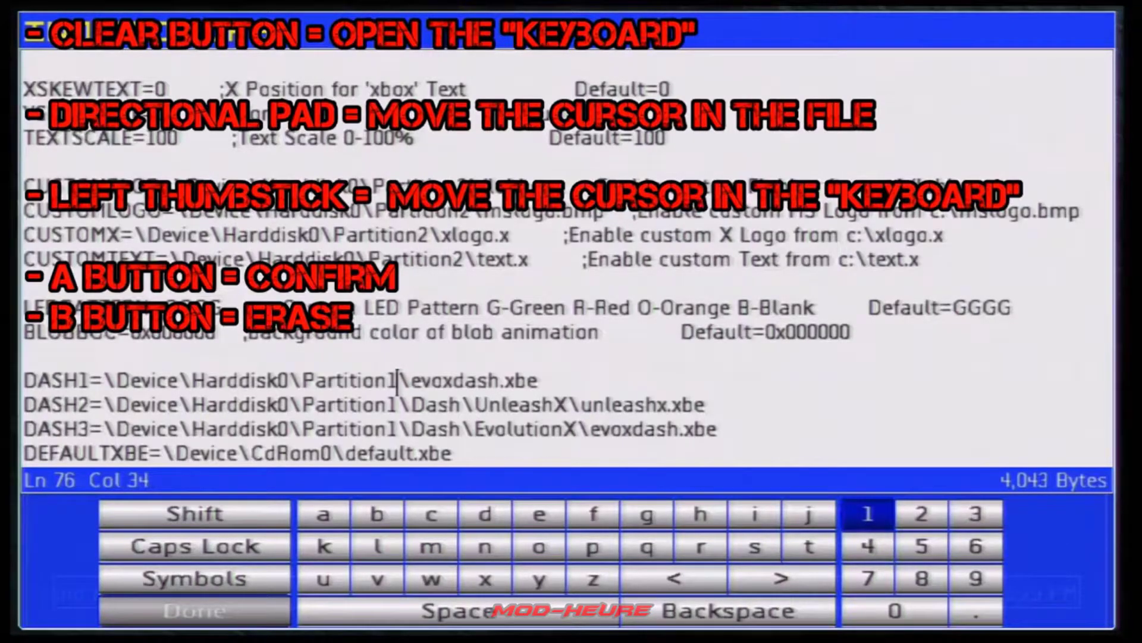
Step: Type apps right after Partition1\ on the DASH1 line
key("Right")
key("Down")
key("Left")
key("Right")
key("Up")
key("Left")
key("Left")
key("Left")
key("Left")
key("Right")
key("Right")
key("Right")
key("Right")
key("Down")
key("Left")
key("Left")
key("Left")
key("Left")
key("Left")
key("Left")
key("Left")
key("Left")
key("Left")
key("Left")
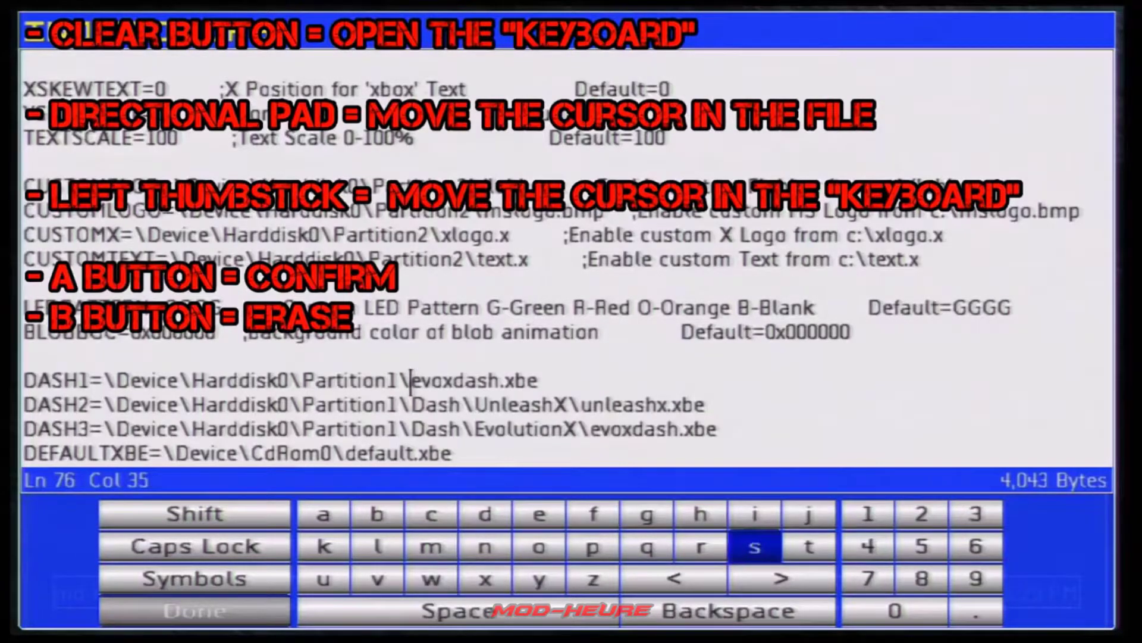
key("Up")
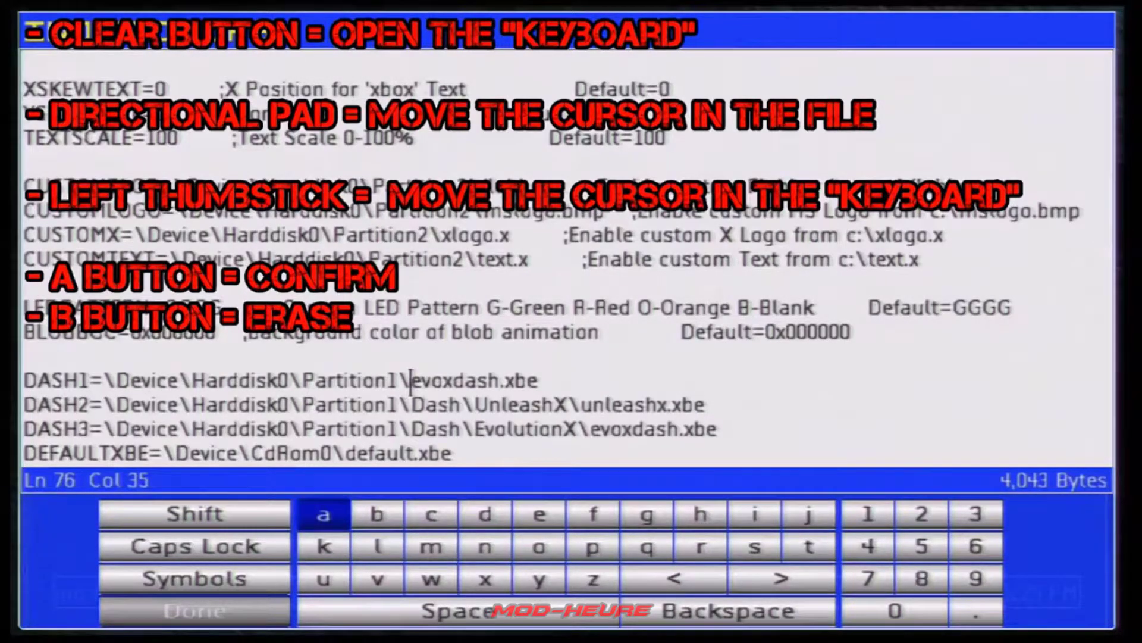
type("a")
key("Right")
key("Right")
key("Right")
key("Right")
key("Right")
key("Right")
key("Down")
key("Left")
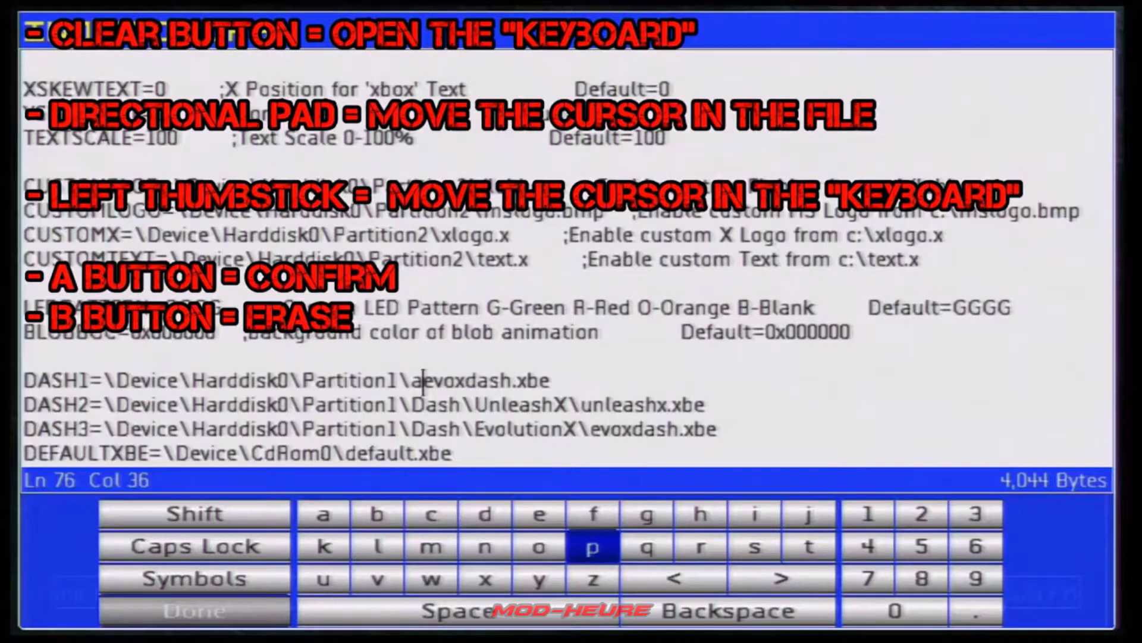
type("pp")
key("Left")
key("Left")
key("Left")
key("Left")
key("Right")
key("Right")
key("Right")
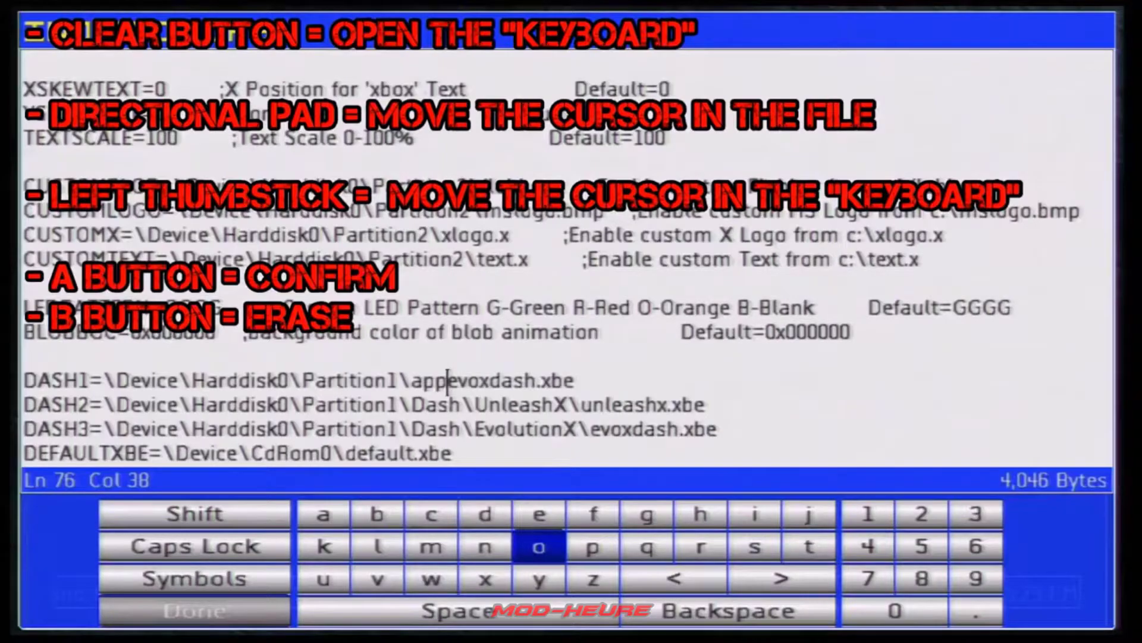
key("Left")
key("Left")
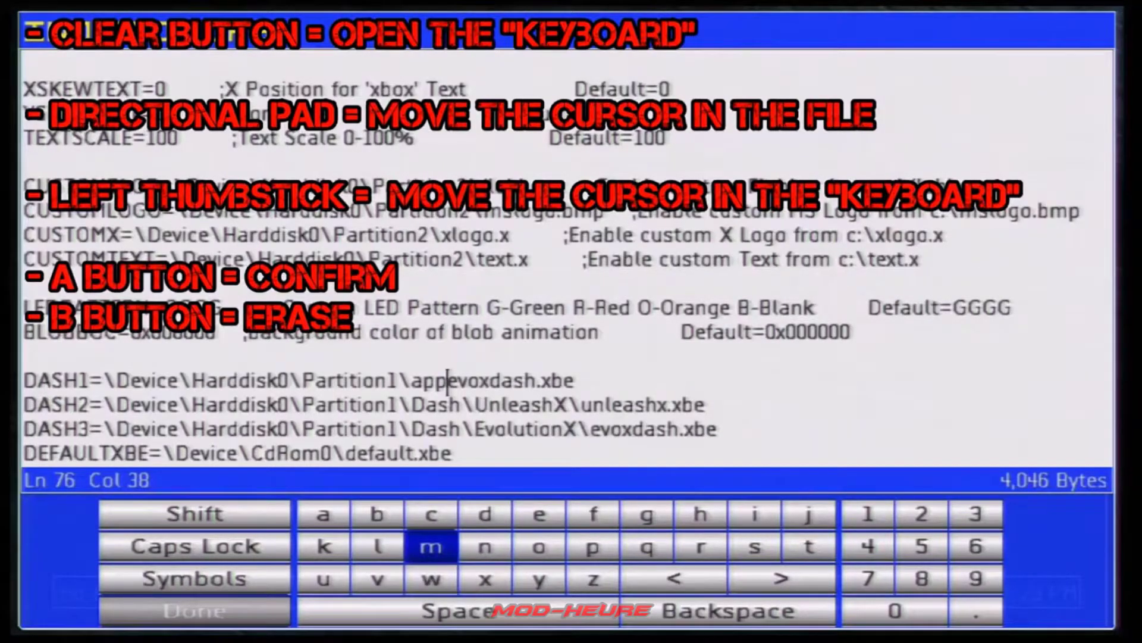
key("Right")
key("Right")
Step: Add a backslash after apps using the Symbols layout, then return to letters
key("Right")
key("Right")
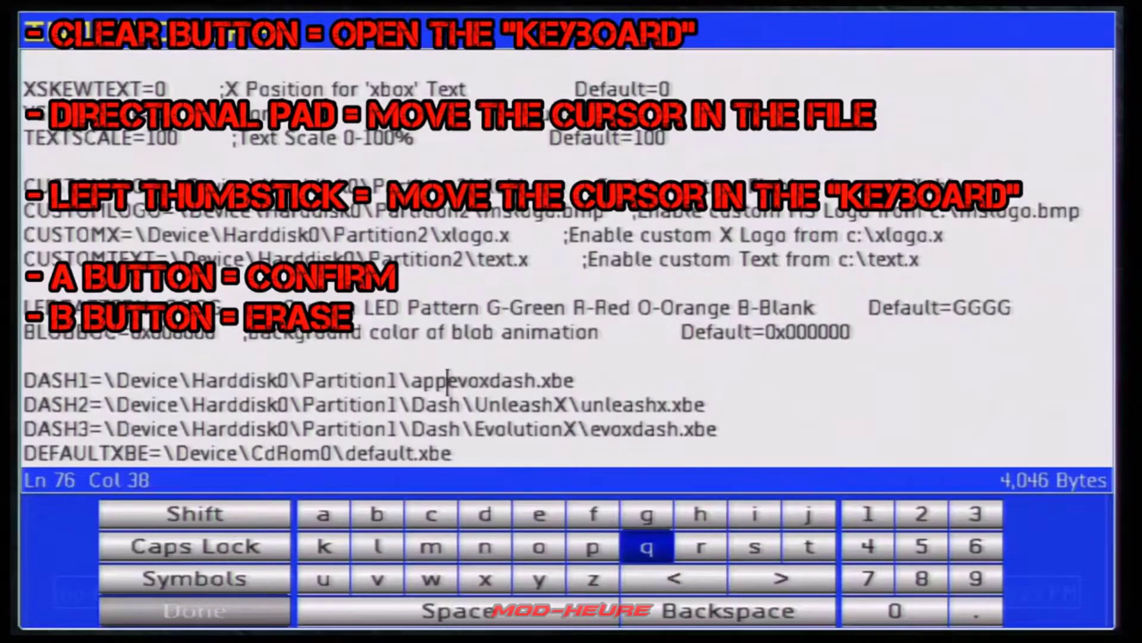
key("Right")
key("Right")
type("s")
key("Left")
key("Left")
key("Left")
key("Left")
key("Left")
key("Left")
key("Left")
key("Left")
key("Down")
key("Left")
key("Return")
key("Right")
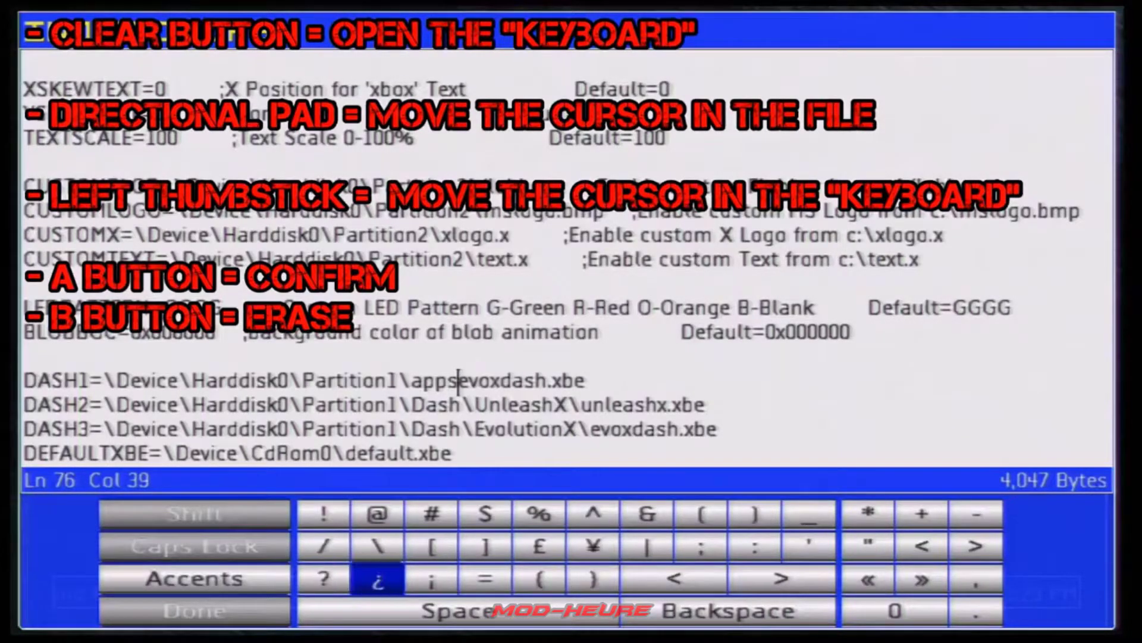
key("Up")
type("\\")
key("Down")
key("Left")
key("Left")
key("Left")
key("Right")
key("Return")
key("Return")
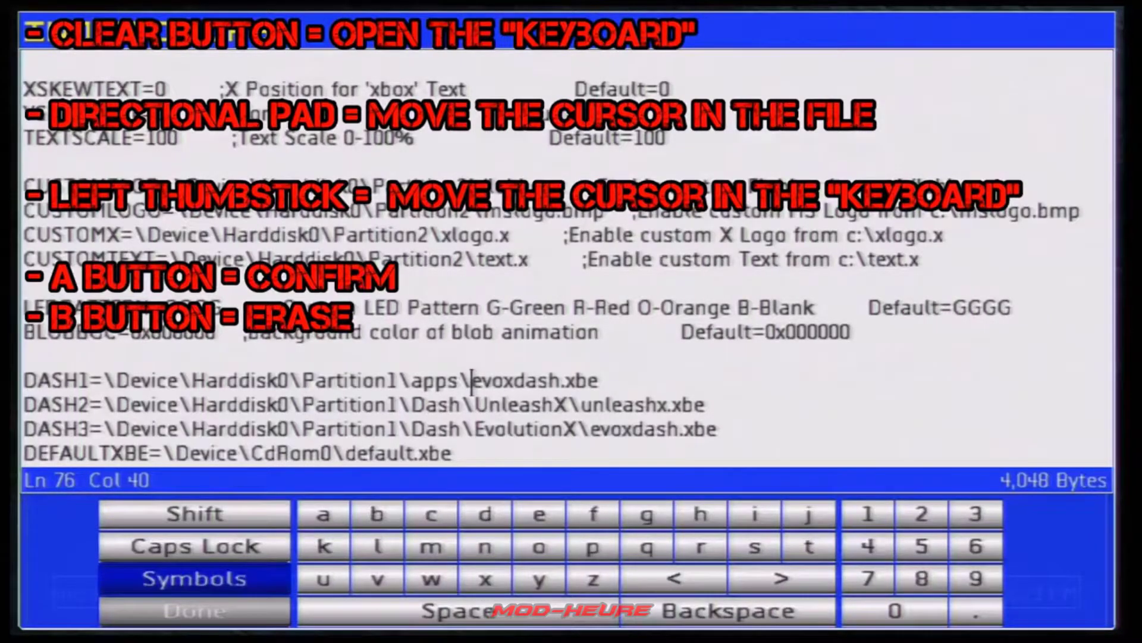
key("Right")
key("Up")
key("Right")
key("Right")
key("Down")
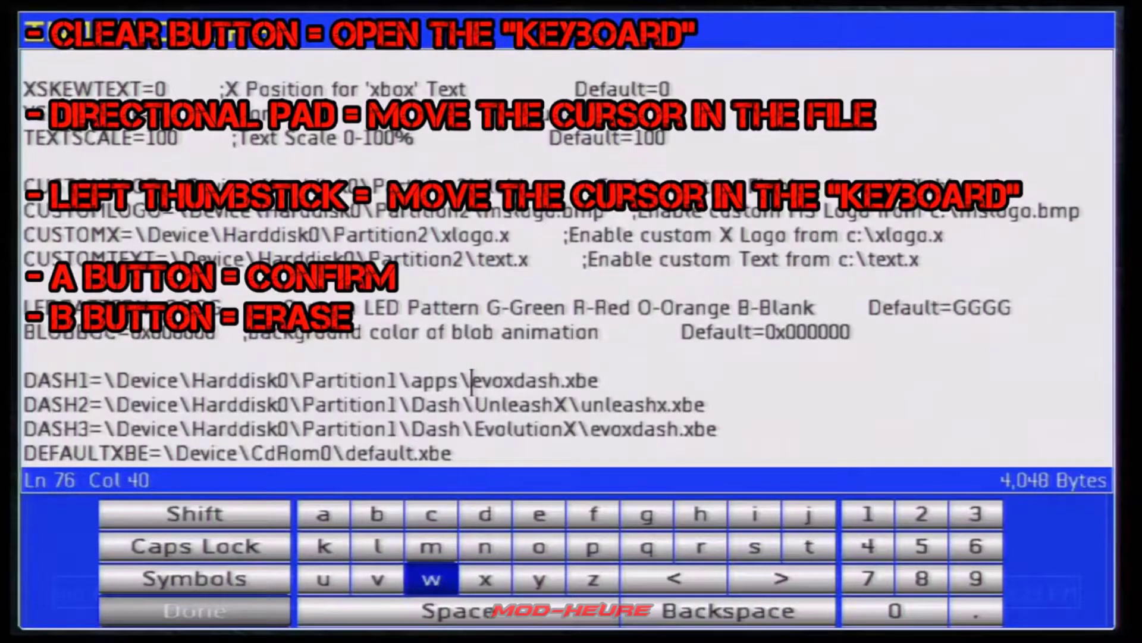
Step: Type xbmc\ after apps\, making DASH1 read Partition1\apps\xbmc\evoxdash.xbe
key("Home")
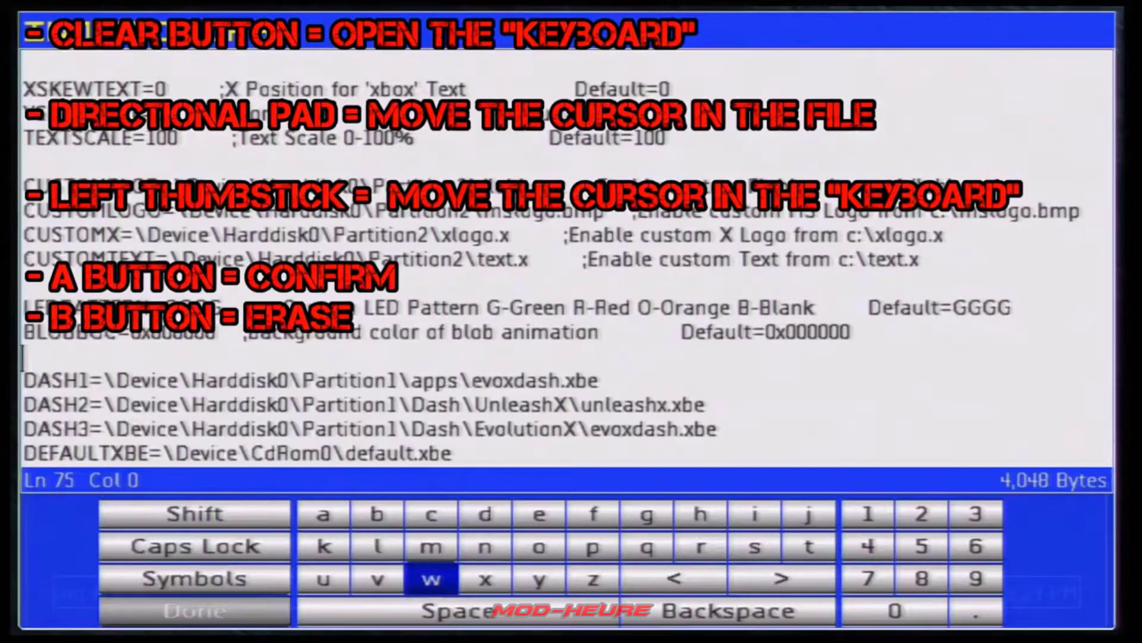
key("Right")
key("Right")
key("Right")
key("Right")
key("Right")
key("Right")
key("Right")
key("Right")
key("Right")
key("Right")
key("Right")
key("Right")
key("Right")
key("Right")
key("Right")
key("Right")
key("Right")
key("Right")
key("Right")
key("Right")
key("Right")
key("Right")
key("Right")
key("Right")
key("Right")
key("Right")
key("Right")
key("Right")
key("Right")
key("Right")
key("Right")
key("Right")
key("Right")
key("Right")
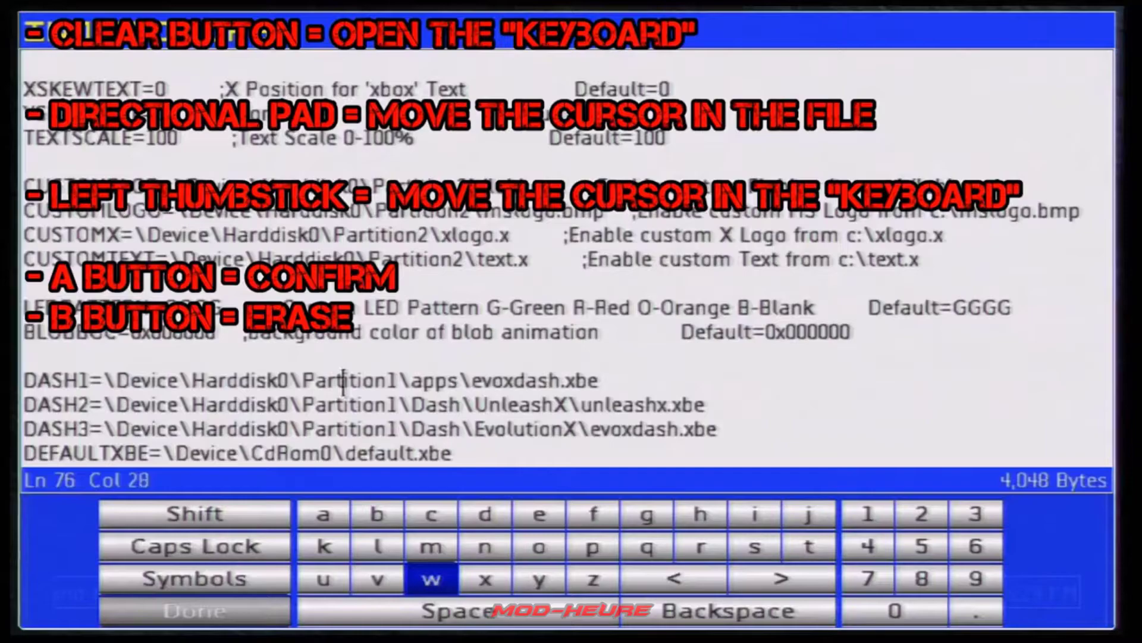
key("Right")
key("Right")
type("x")
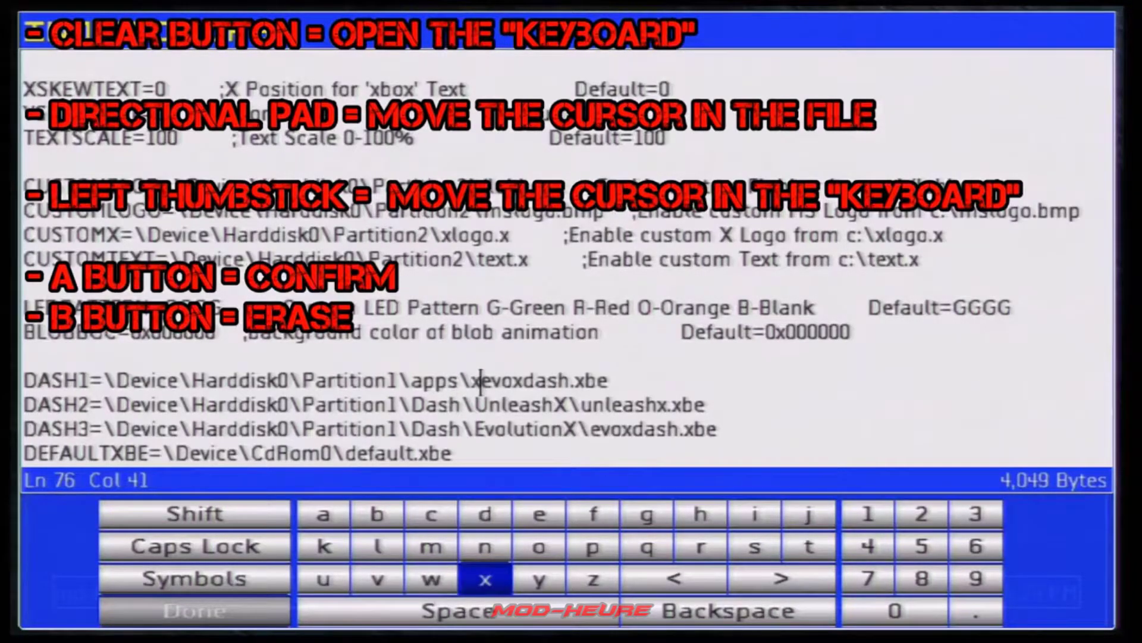
type("b")
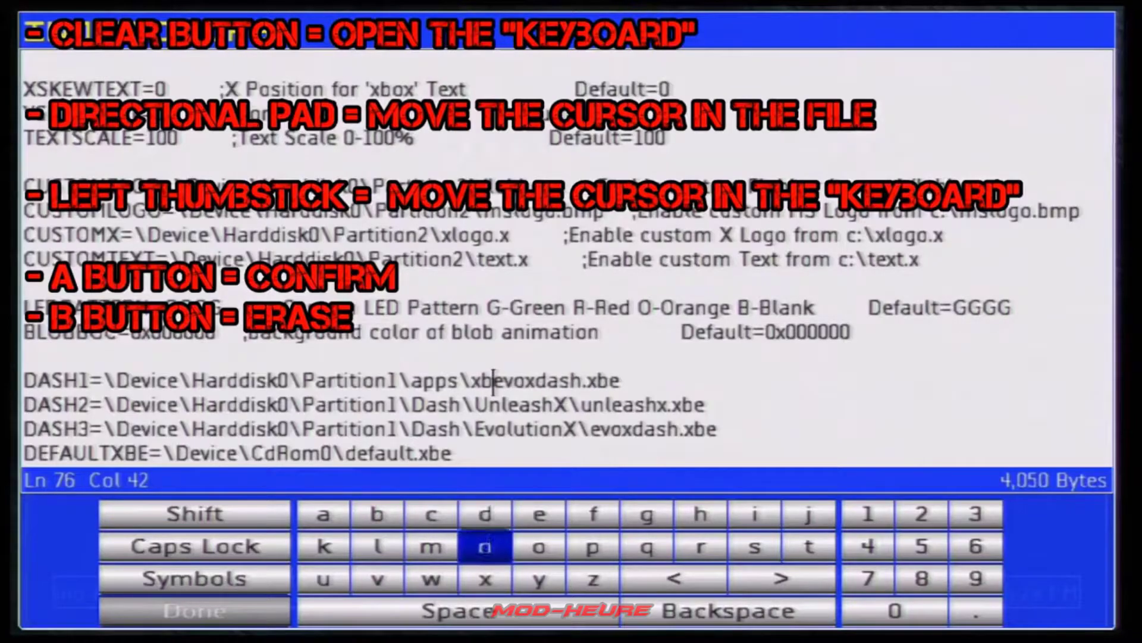
type("mc")
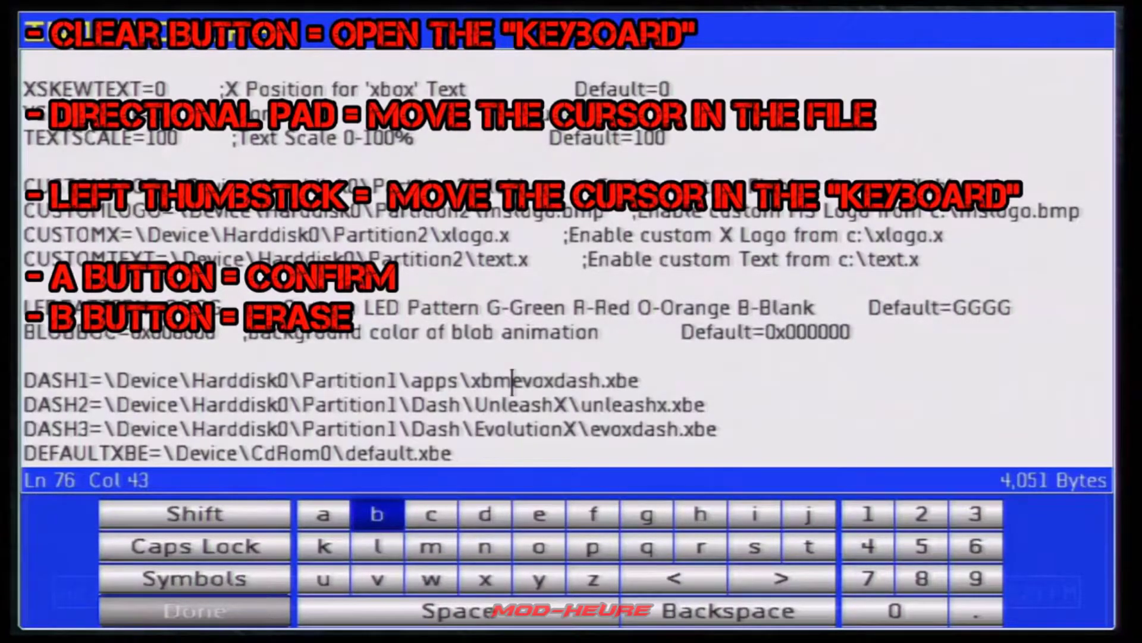
key("Left")
key("Left")
key("Left")
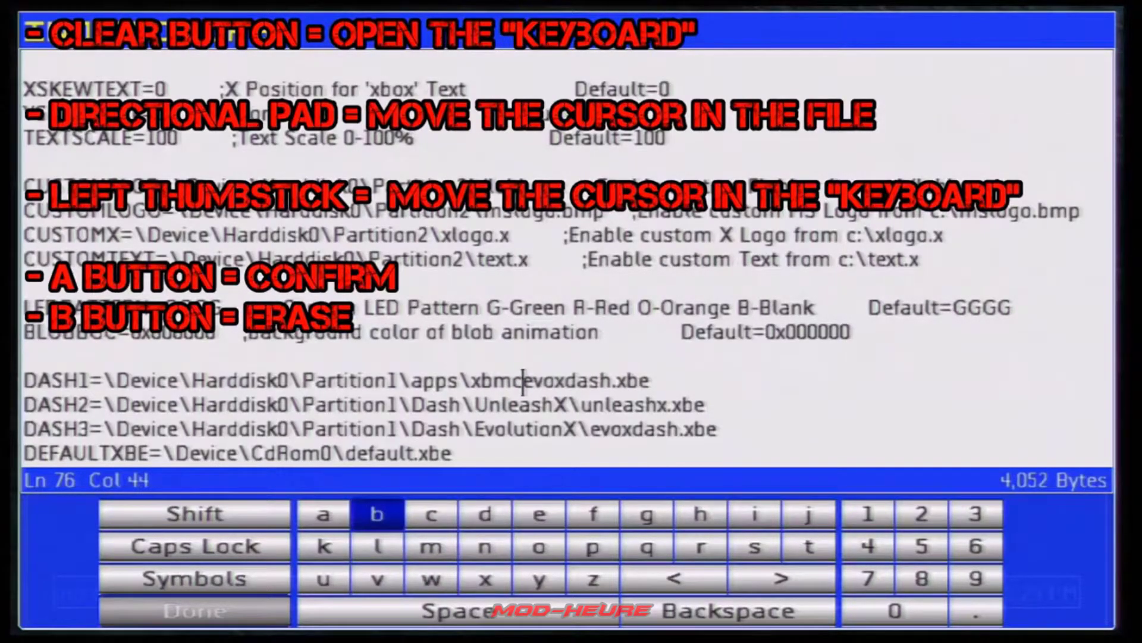
key("Down")
key("Right")
key("Down")
key("Return")
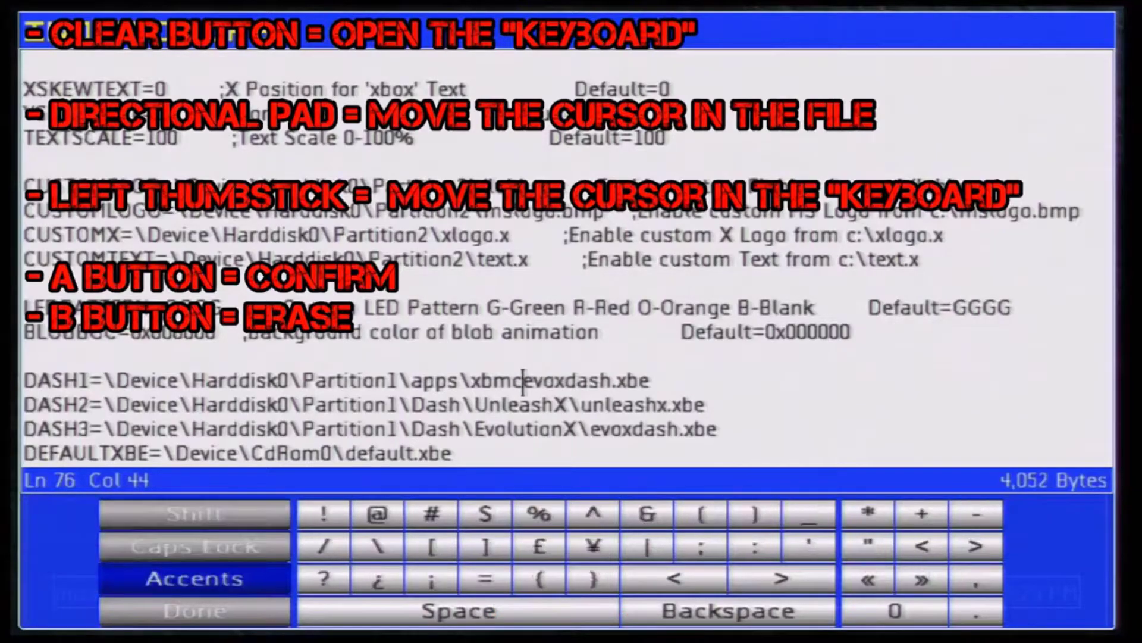
key("Right")
key("Up")
key("Right")
type("\\")
key("Left")
key("Left")
key("Left")
key("Left")
key("Left")
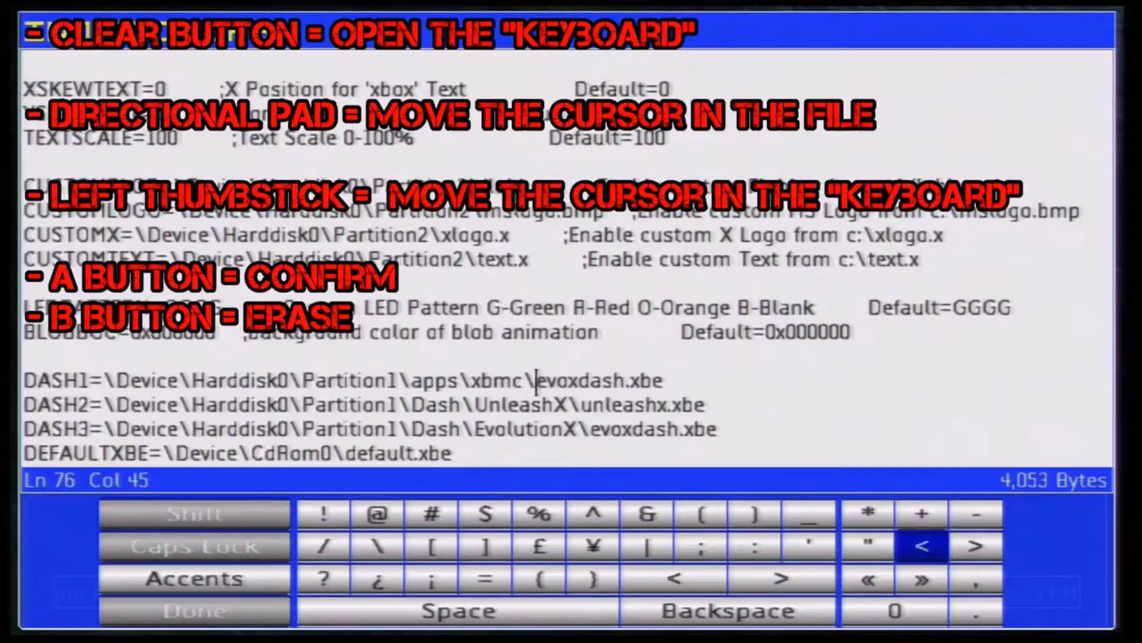
key("Left")
key("Left")
key("Left")
key("Left")
key("Left")
key("Left")
key("Left")
key("Left")
key("Left")
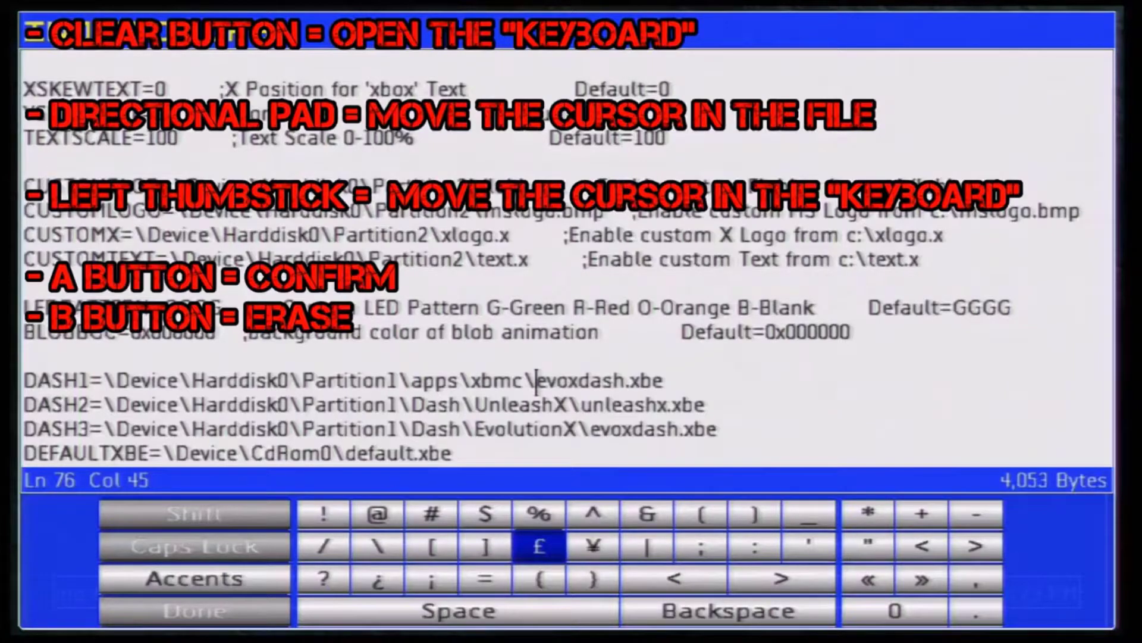
key("Down")
key("Left")
key("Return")
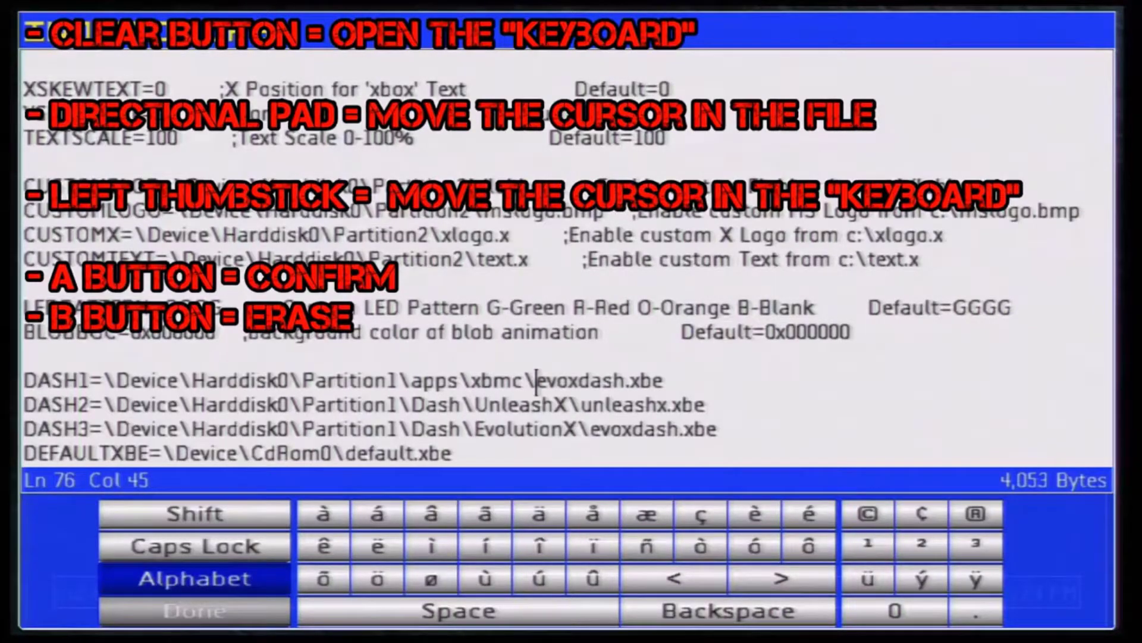
key("Return")
key("Right")
key("Up")
key("Right")
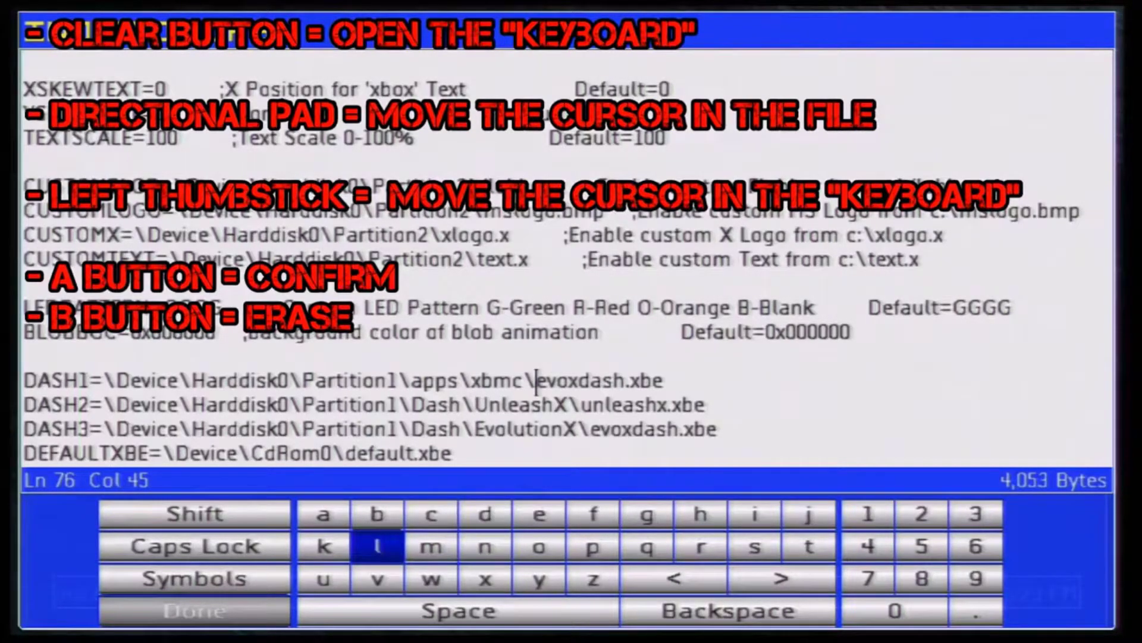
key("Right")
key("Right")
key("Right")
key("Right")
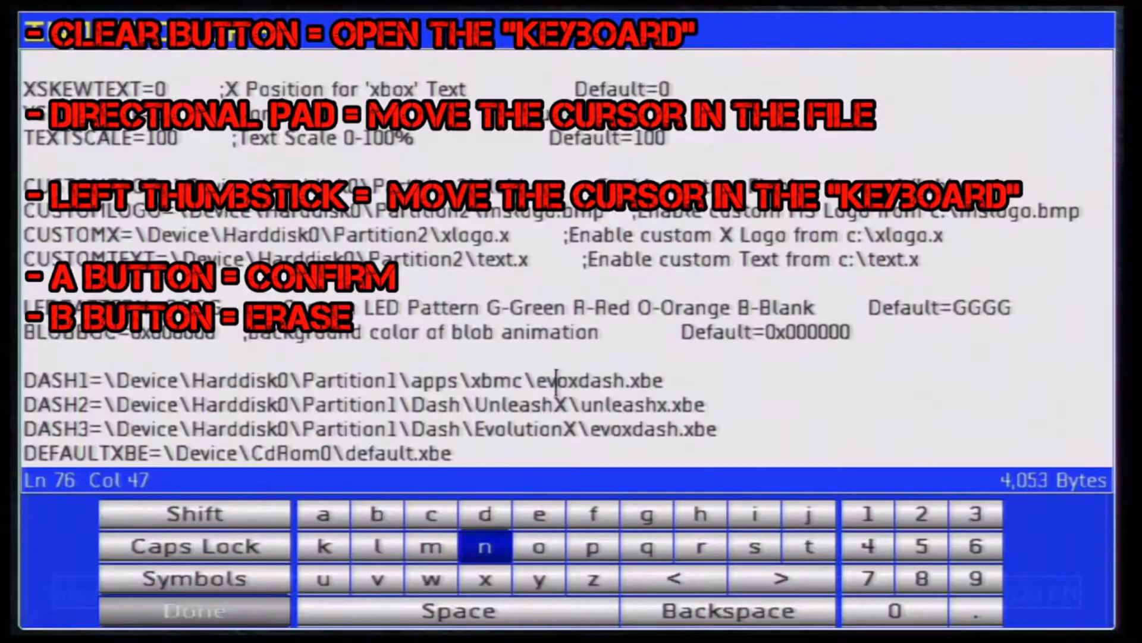
key("Right")
key("Right")
key("Right")
key("Right")
key("Right")
key("Right")
Step: Erase the old evoxdash file name from the DASH1 path, keeping .xbe
key("BackSpace")
key("BackSpace")
key("BackSpace")
key("BackSpace")
key("BackSpace")
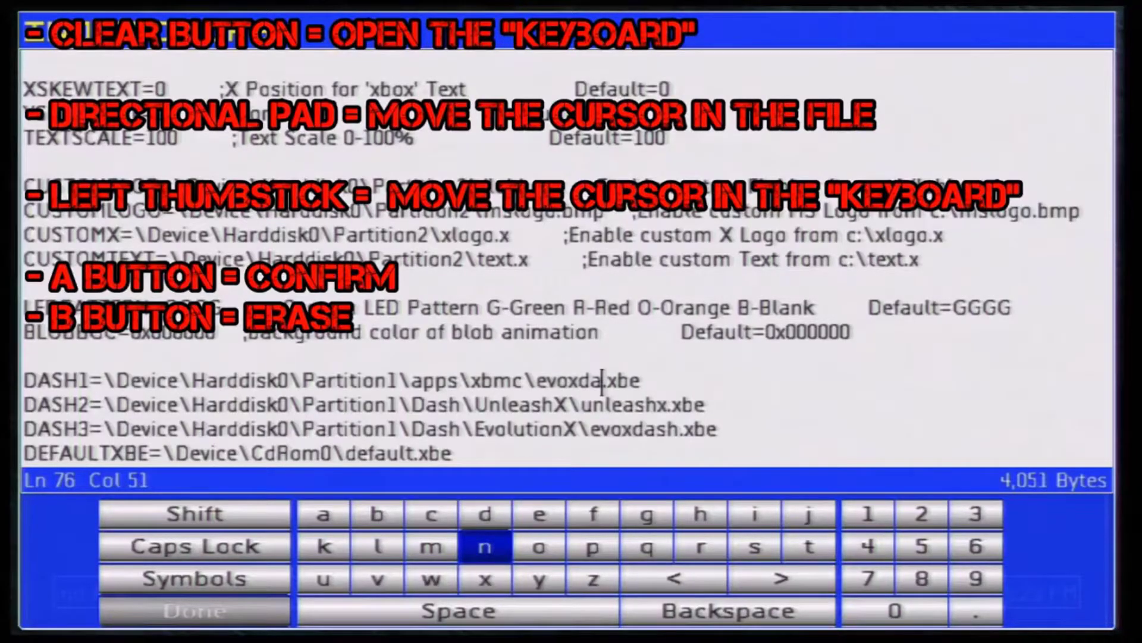
key("BackSpace")
key("BackSpace")
key("BackSpace")
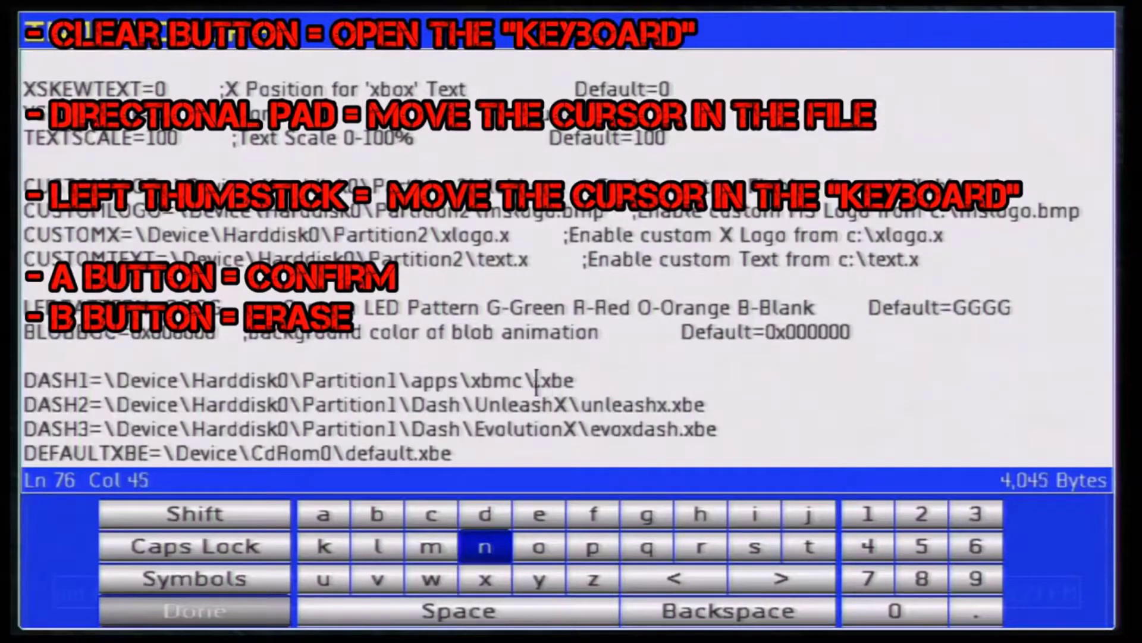
key("Up")
key("Up")
key("Down")
key("Down")
key("Right")
key("Right")
key("Right")
key("Right")
key("Right")
key("Right")
key("Right")
key("Right")
key("Right")
key("Right")
key("Right")
key("Right")
key("Right")
key("Right")
key("Right")
key("Right")
key("Right")
key("Right")
key("Right")
key("Right")
key("Right")
key("Right")
key("Right")
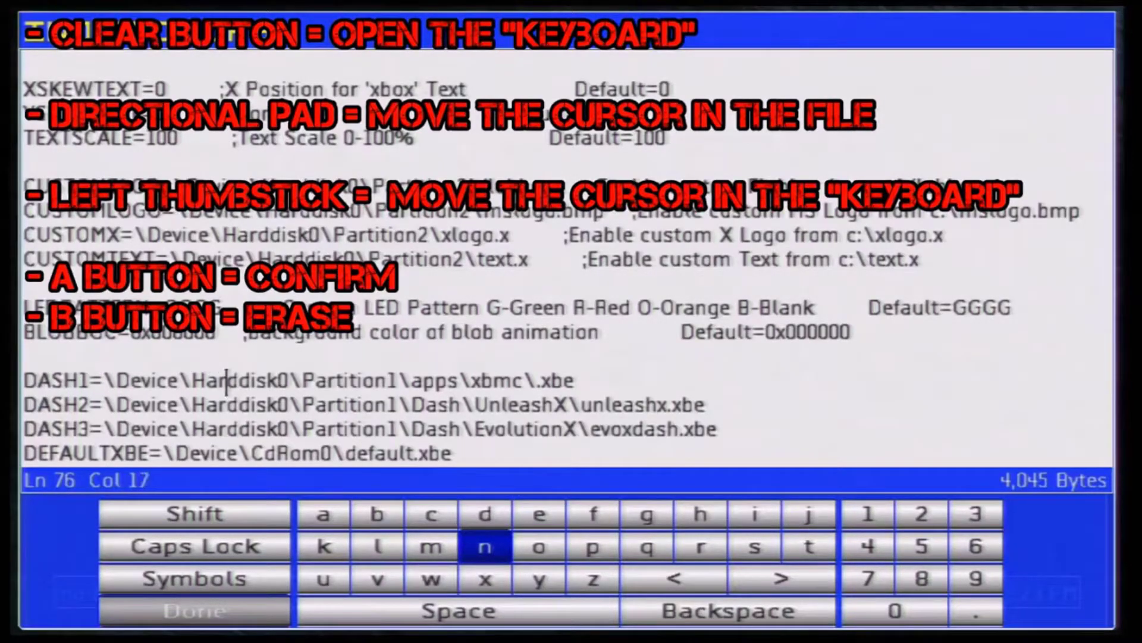
key("Right")
key("Right")
key("Right")
key("Right")
key("Right")
key("Right")
key("Right")
key("Right")
key("Right")
key("Right")
key("Right")
key("Right")
key("Right")
key("Right")
Step: Enter the letters d, e, f, a, l, t as the new DASH1 file name
key("Right")
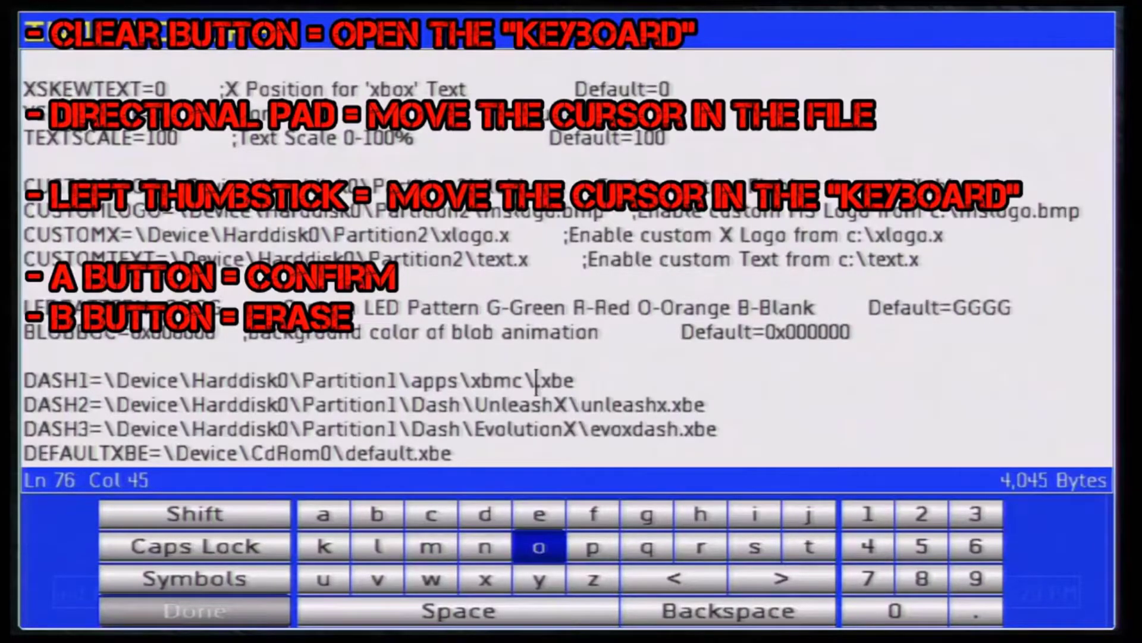
key("Left")
key("Left")
key("Up")
key("Right")
type("d")
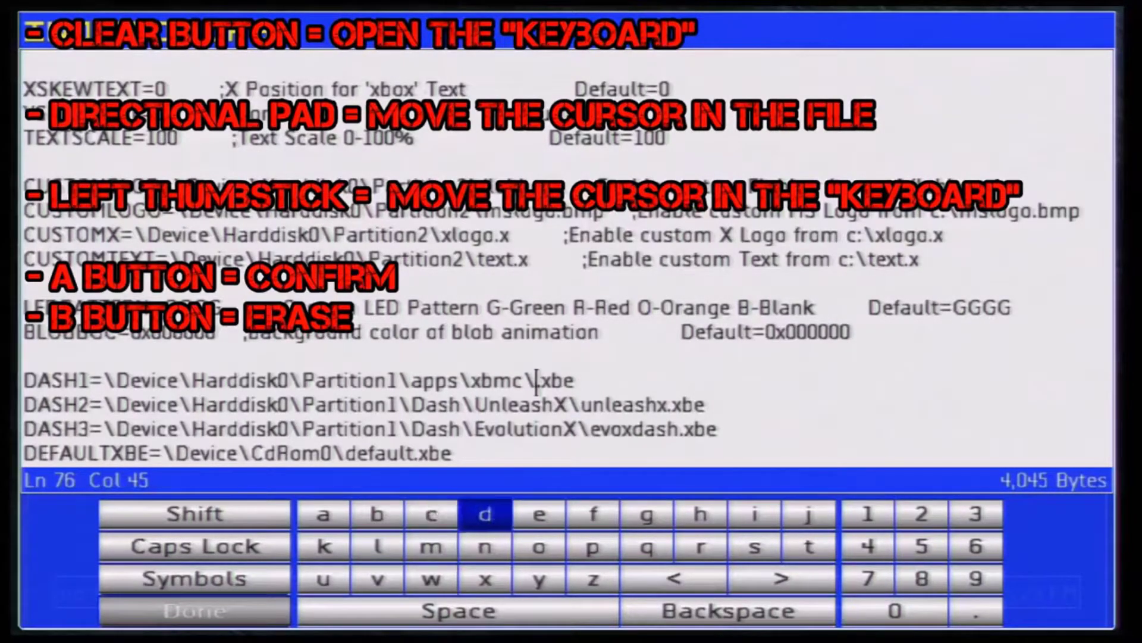
key("Right")
type("e")
key("Right")
type("f")
key("Left")
key("Left")
key("Left")
key("Left")
key("Left")
type("a")
key("Right")
key("Right")
key("Right")
key("Right")
key("Right")
key("Down")
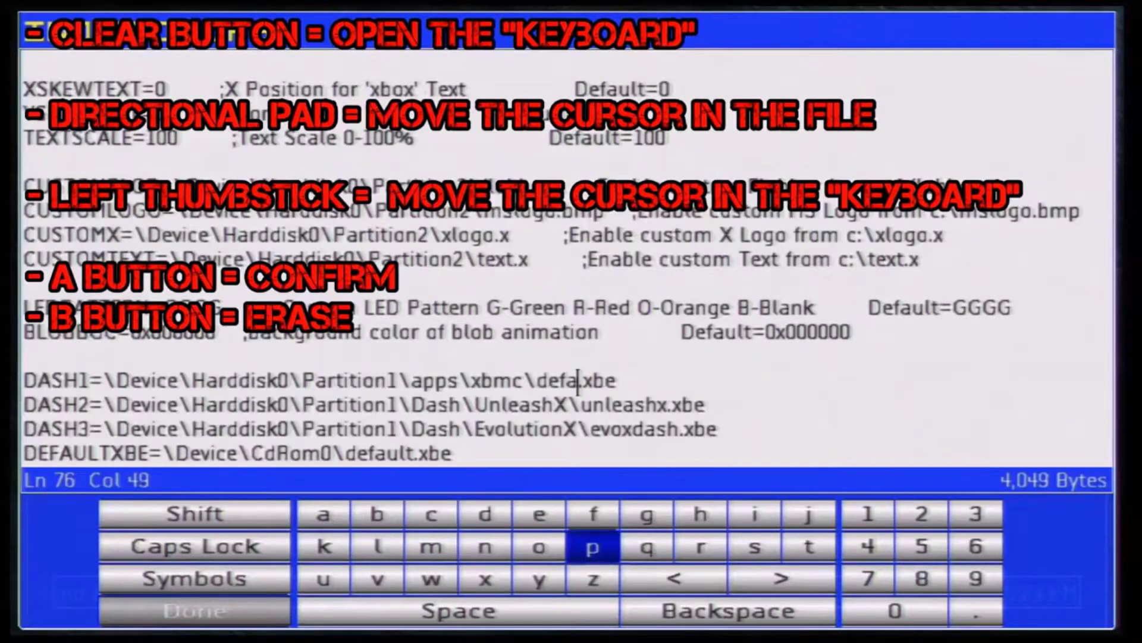
key("Left")
key("Left")
key("Left")
key("Left")
type("l")
key("Right")
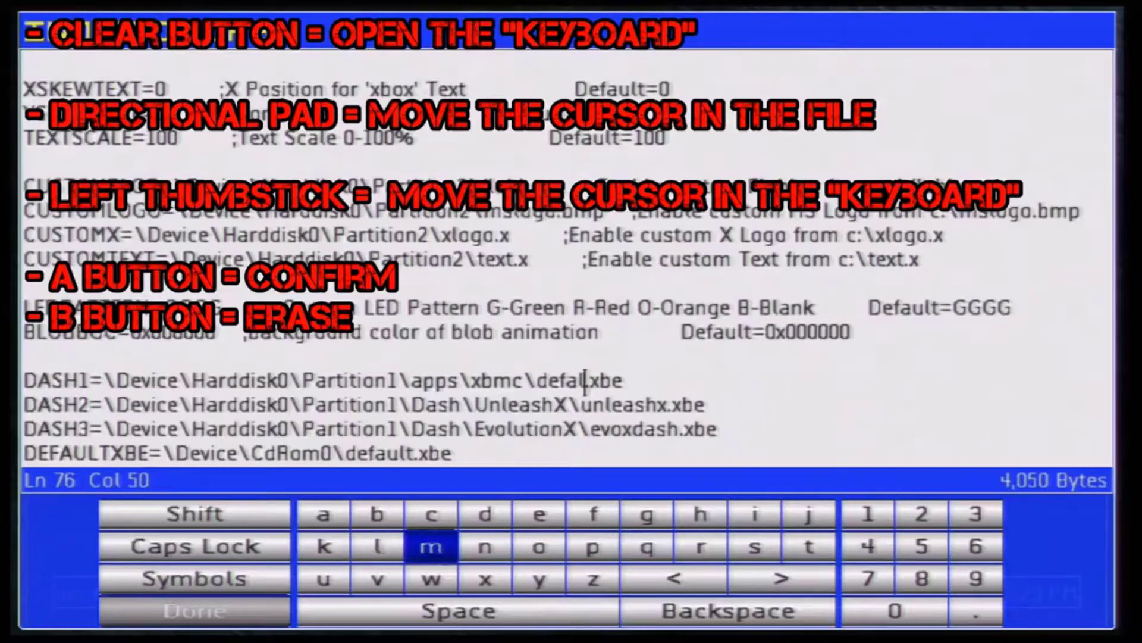
key("Right")
key("Right")
key("Right")
key("Right")
key("Right")
Step: Fix the typo defalt by erasing lt and typing ult, giving default.xbe
key("Right")
key("Right")
type("t")
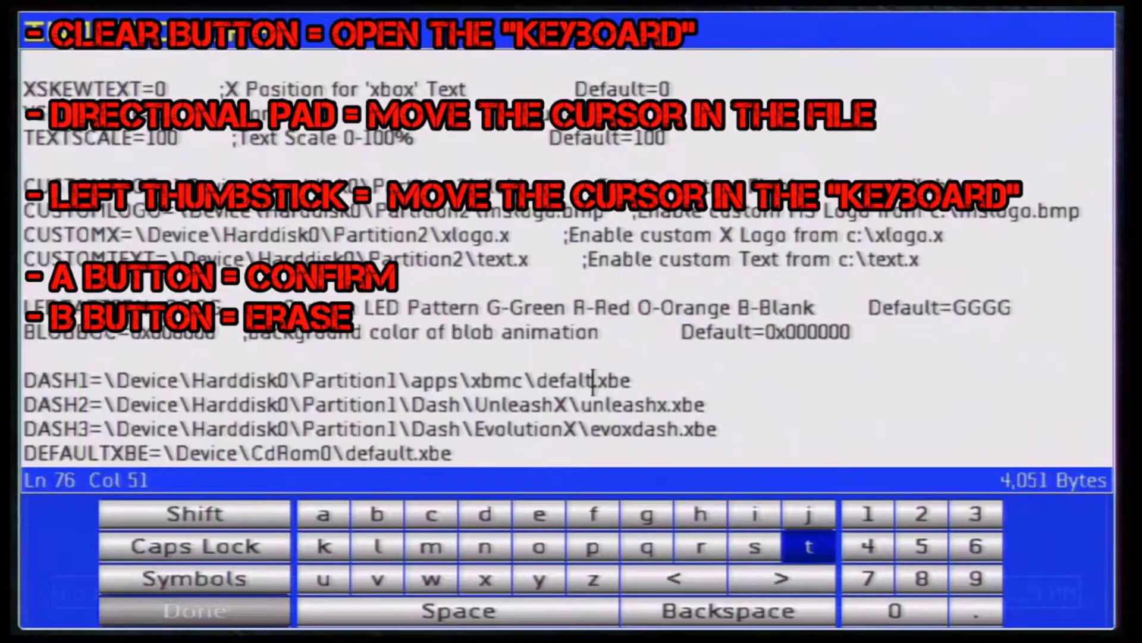
key("BackSpace")
key("BackSpace")
key("Left")
key("Left")
key("Left")
key("Left")
key("Left")
key("Left")
key("Up")
key("Down")
key("Right")
key("Left")
key("Left")
key("Left")
key("Left")
key("Down")
type("u")
key("Up")
key("Right")
key("Right")
key("Right")
key("Right")
key("Right")
key("Left")
key("Left")
key("Left")
key("Left")
type("l")
key("Right")
key("Right")
key("Right")
key("Right")
key("Right")
key("Right")
key("Right")
key("Right")
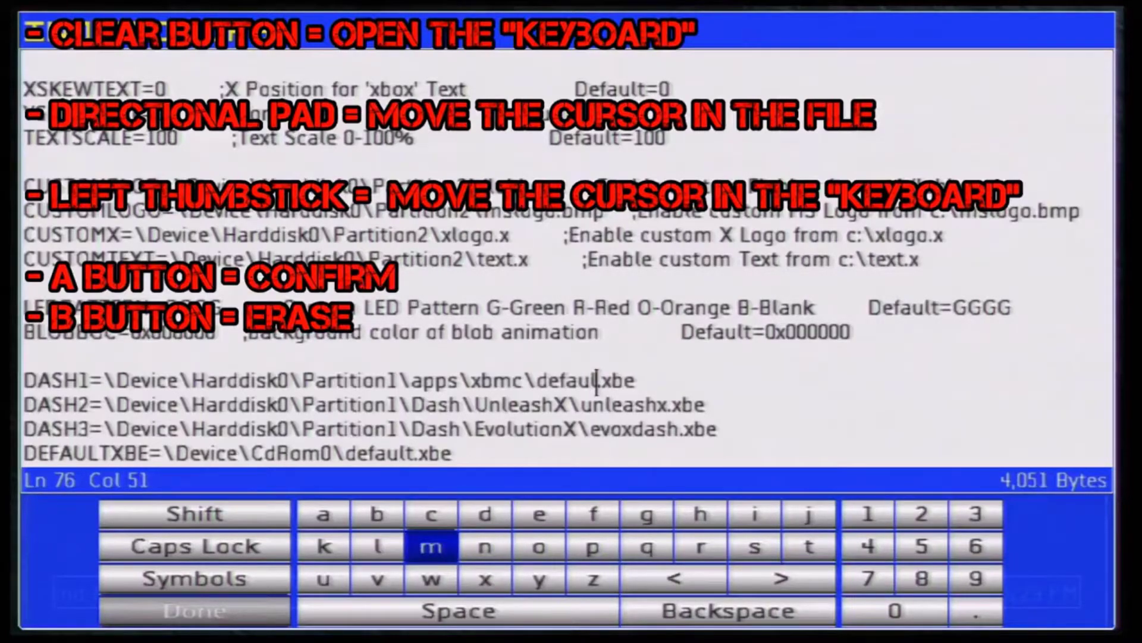
type("t")
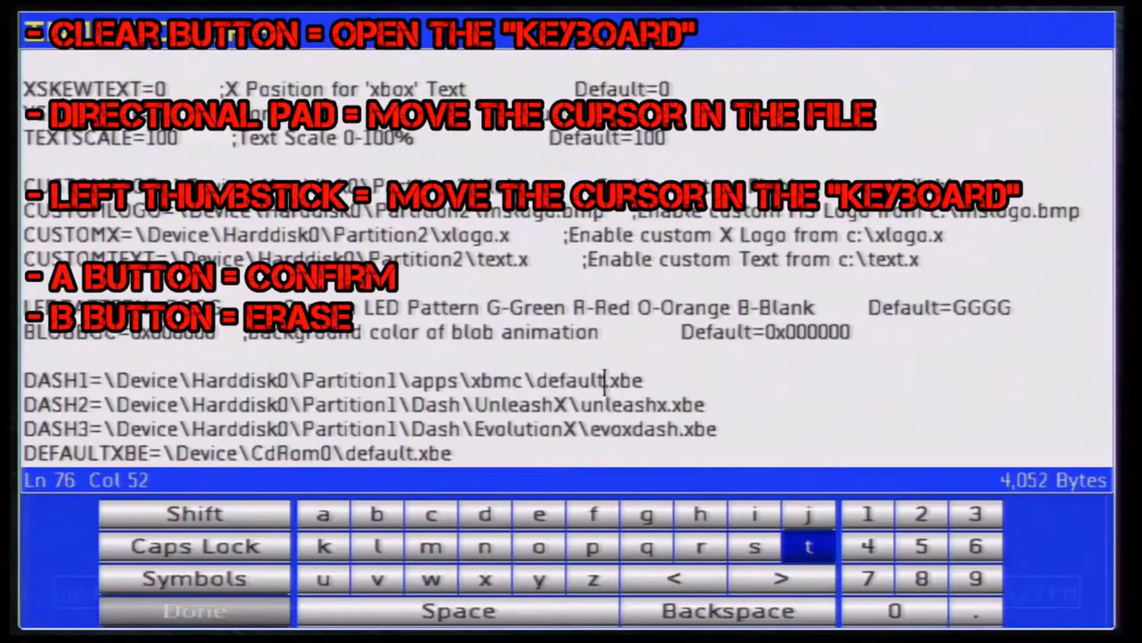
Step: Move the caret to just after Partition1 on the DASH2 line
key("Left")
key("Up")
key("Up")
key("Down")
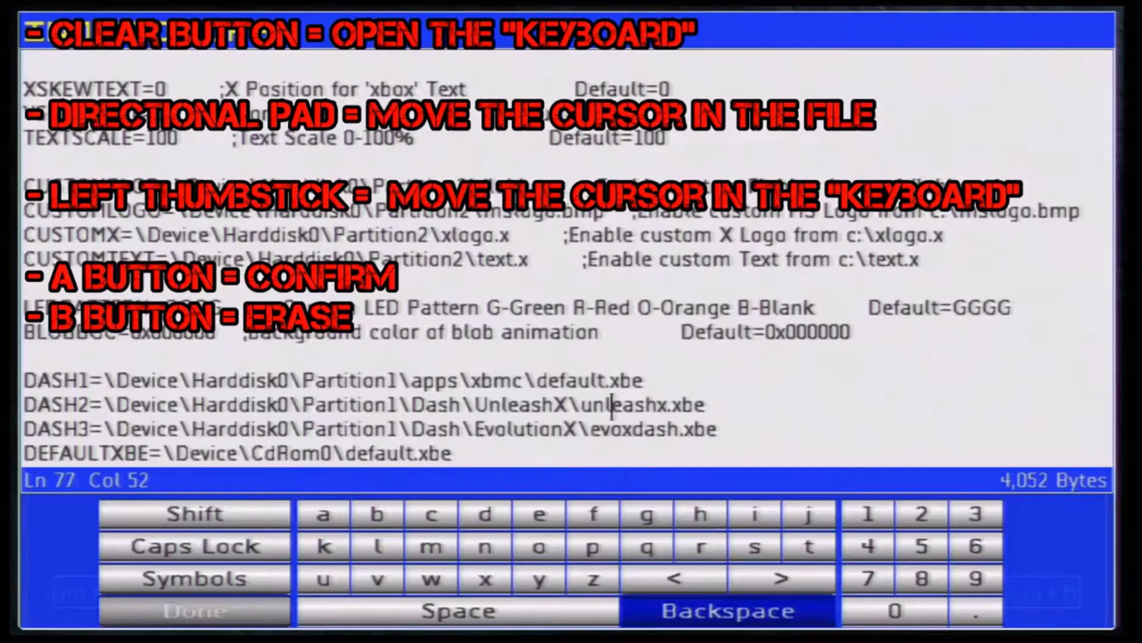
key("Left")
key("Left")
key("Left")
key("Left")
key("Left")
key("Left")
key("Left")
key("Left")
key("Left")
key("Left")
key("Left")
key("Left")
key("Left")
key("Left")
key("Left")
key("Left")
key("Left")
key("Left")
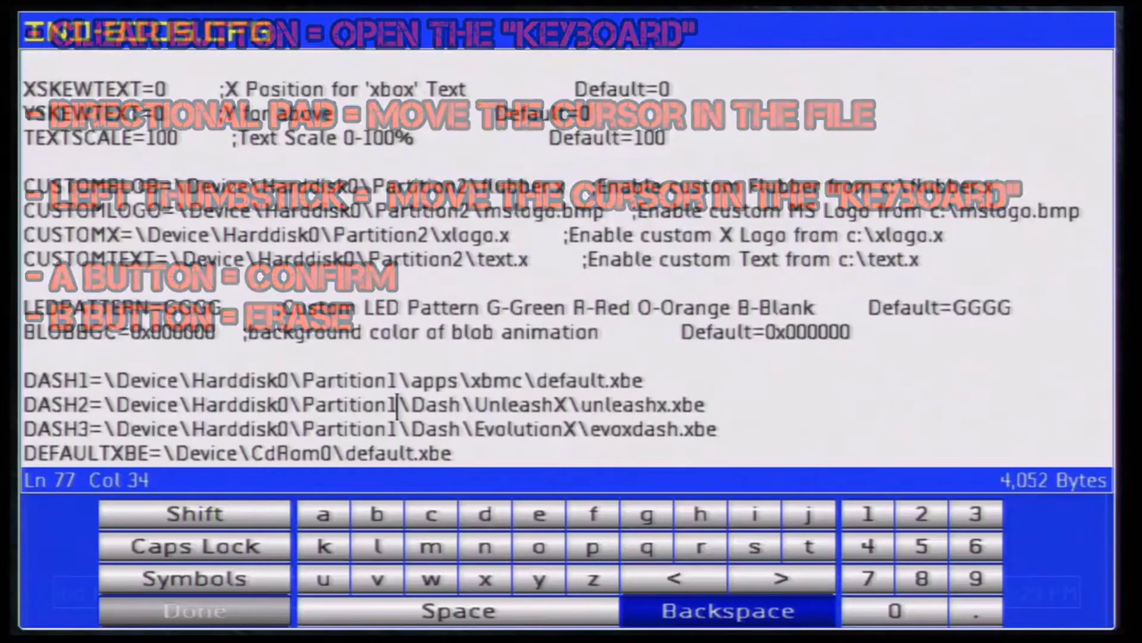
Step: Change the DASH2 path's partition number from 1 to 2, making it Partition2
key("BackSpace")
key("Right")
key("Left")
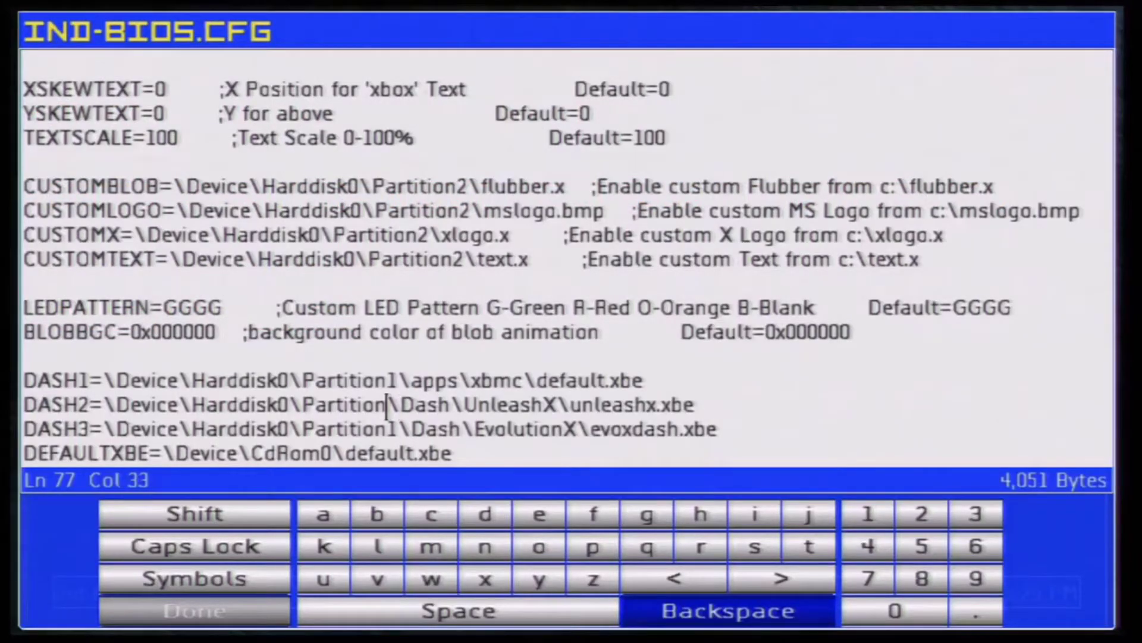
key("Right")
key("Right")
key("Up")
key("Left")
key("Up")
key("Up")
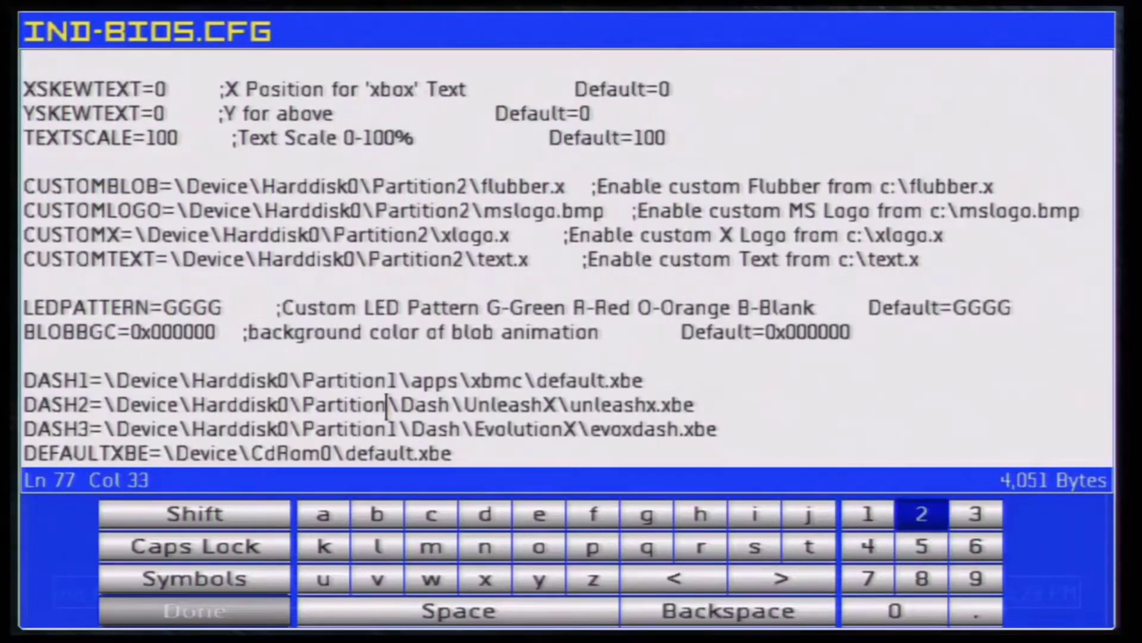
type("2")
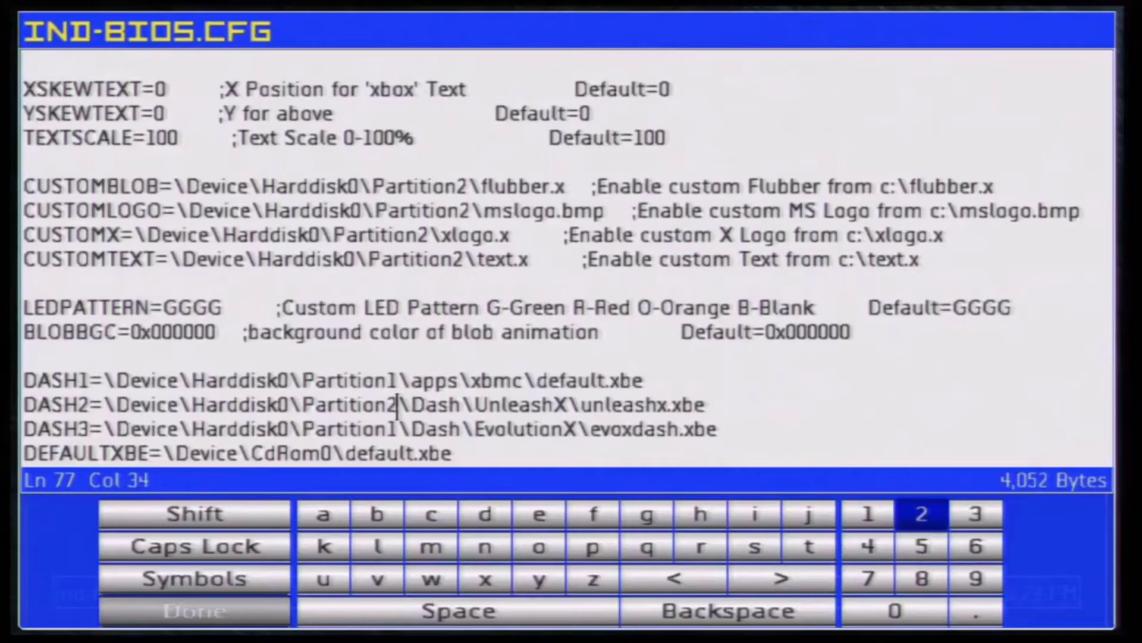
key("Right")
key("Left")
Step: Delete the Dash\UnleashX\ folders from the DASH2 path, leaving Partition2\unleashx.xbe
key("Right")
key("Right")
key("Right")
key("Right")
key("Right")
key("Right")
key("Right")
key("Right")
key("Right")
key("Right")
key("Right")
key("Right")
key("Right")
key("Right")
key("Right")
key("BackSpace")
key("BackSpace")
key("BackSpace")
key("BackSpace")
key("BackSpace")
key("BackSpace")
key("BackSpace")
key("BackSpace")
key("BackSpace")
key("BackSpace")
key("BackSpace")
key("BackSpace")
key("BackSpace")
key("BackSpace")
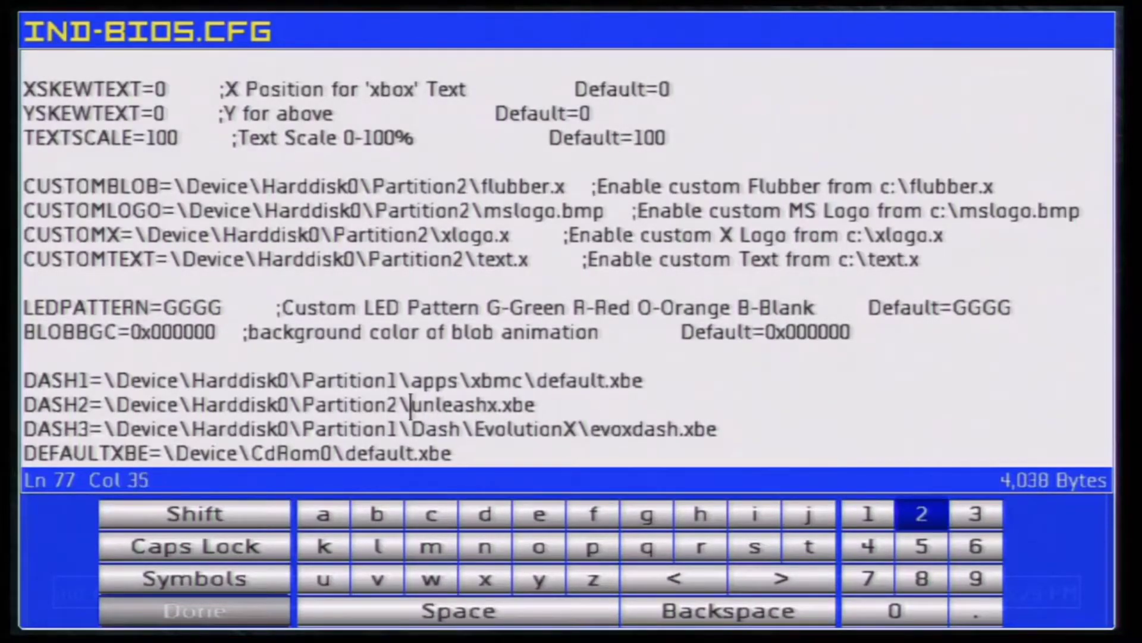
key("Left")
key("Up")
Step: Check the DASH1 and DASH2 lines, then exit the editor and save ind-bios.cfg
key("Right")
key("Right")
key("Right")
key("Right")
key("Right")
key("Right")
key("Right")
key("Right")
key("Right")
key("Right")
key("Right")
key("Down")
key("Down")
key("Down")
key("Escape")
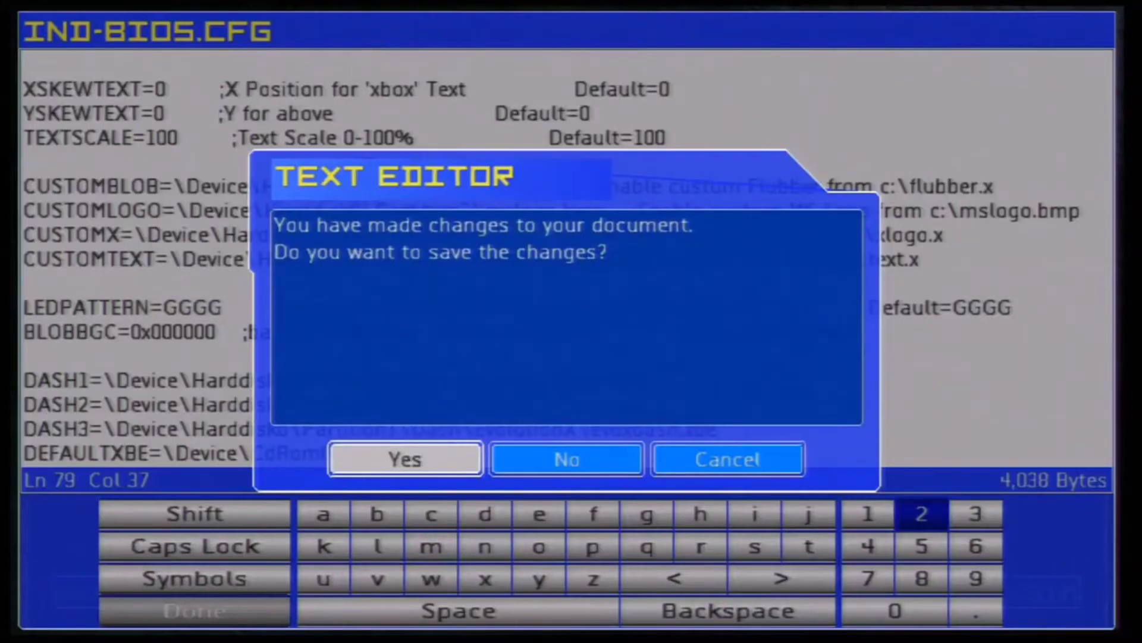
key("Return")
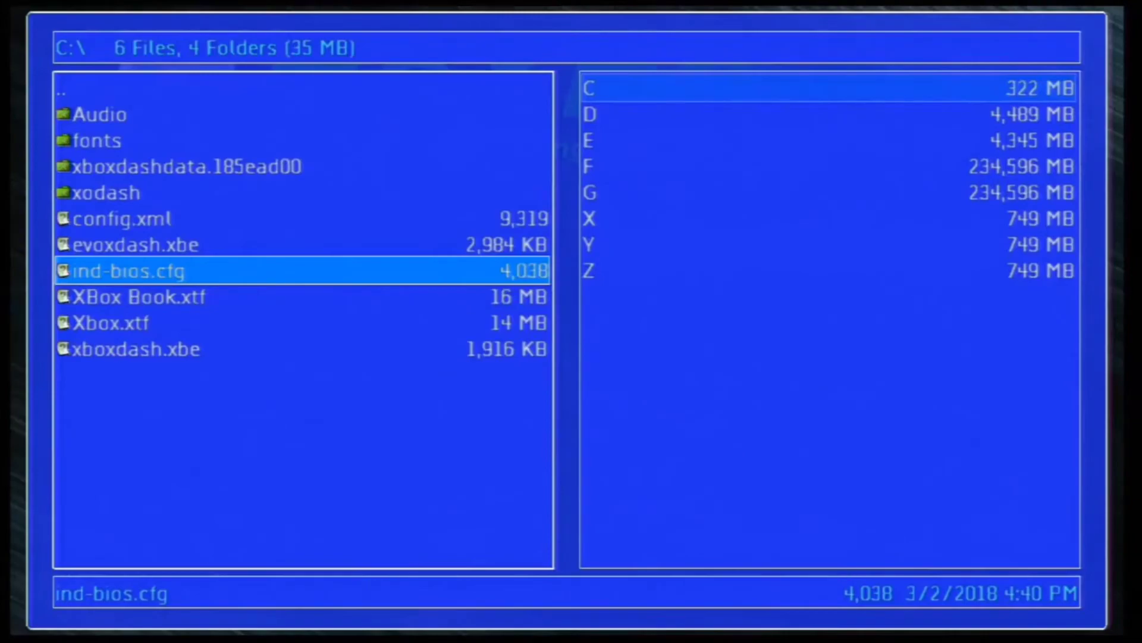
Step: Browse from drive C to E:\Apps\XBMC and select XBMC's default.xbe
key("Up")
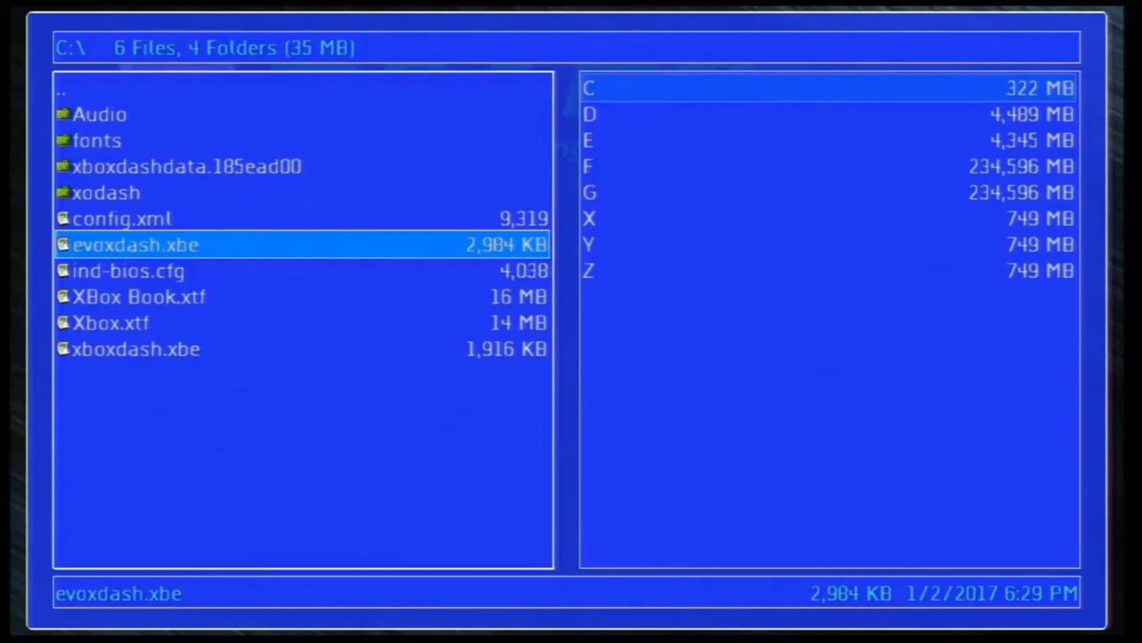
key("BackSpace")
key("Down")
key("Down")
key("Return")
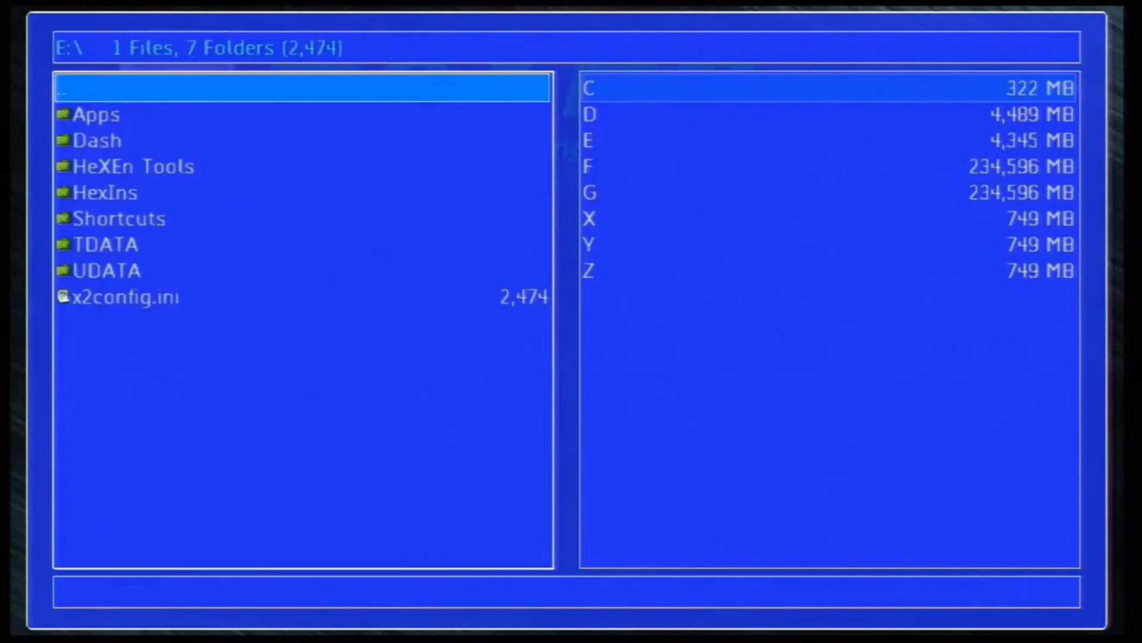
key("Down")
key("Return")
key("Down")
key("Down")
key("Down")
key("Down")
key("Down")
key("Return")
key("Down")
key("Down")
key("Down")
key("Down")
key("Down")
key("Down")
key("Down")
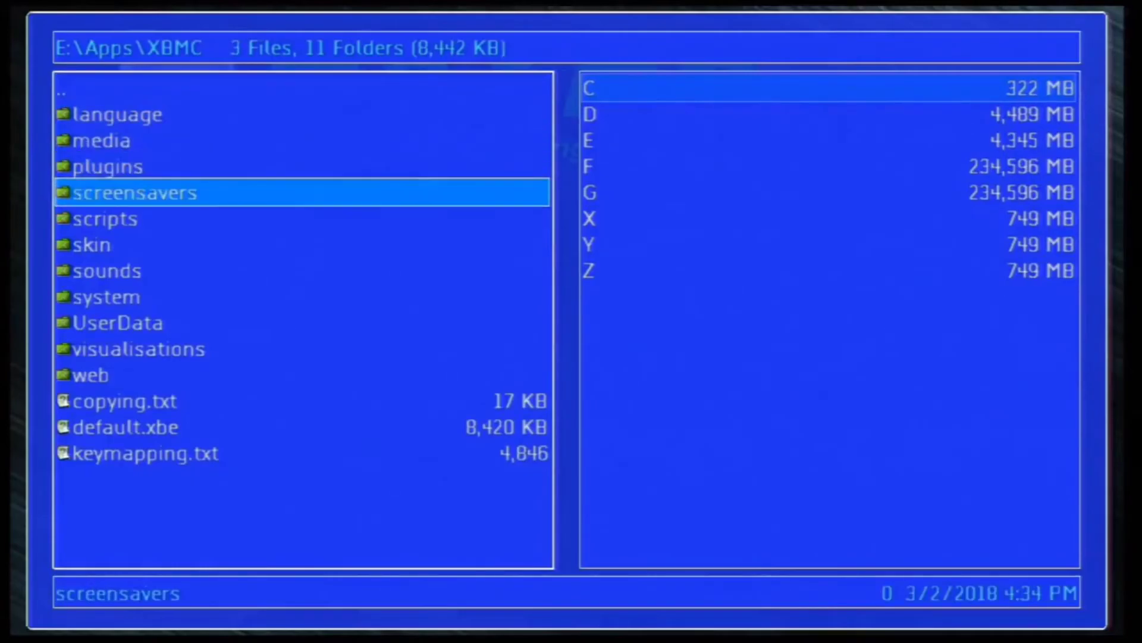
key("Down")
key("Down")
key("Down")
key("Down")
key("Down")
key("Down")
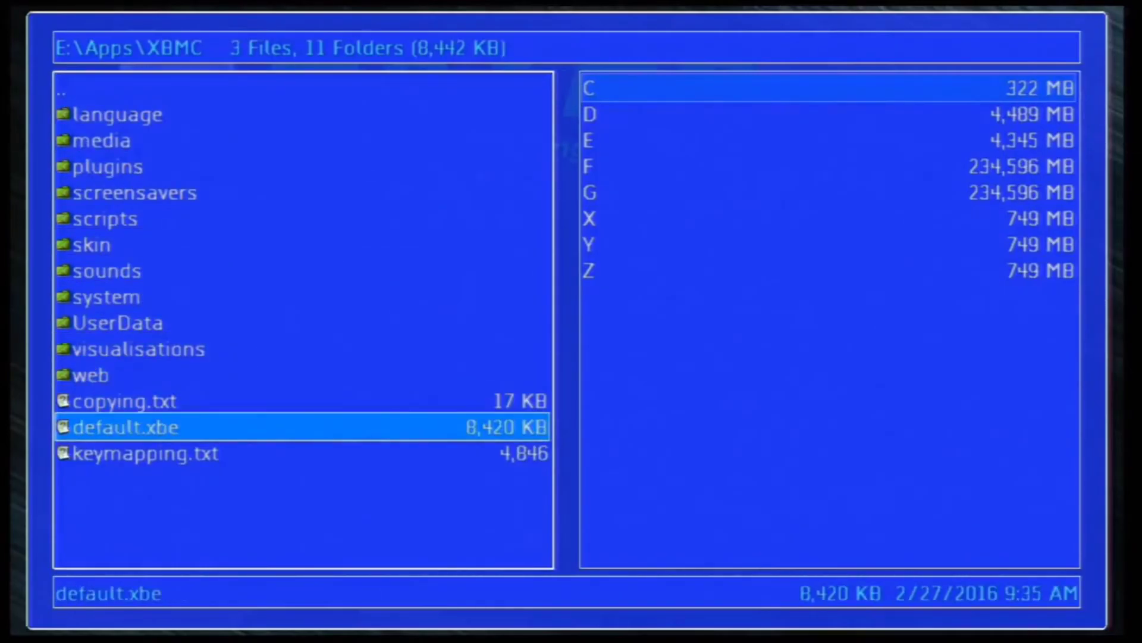